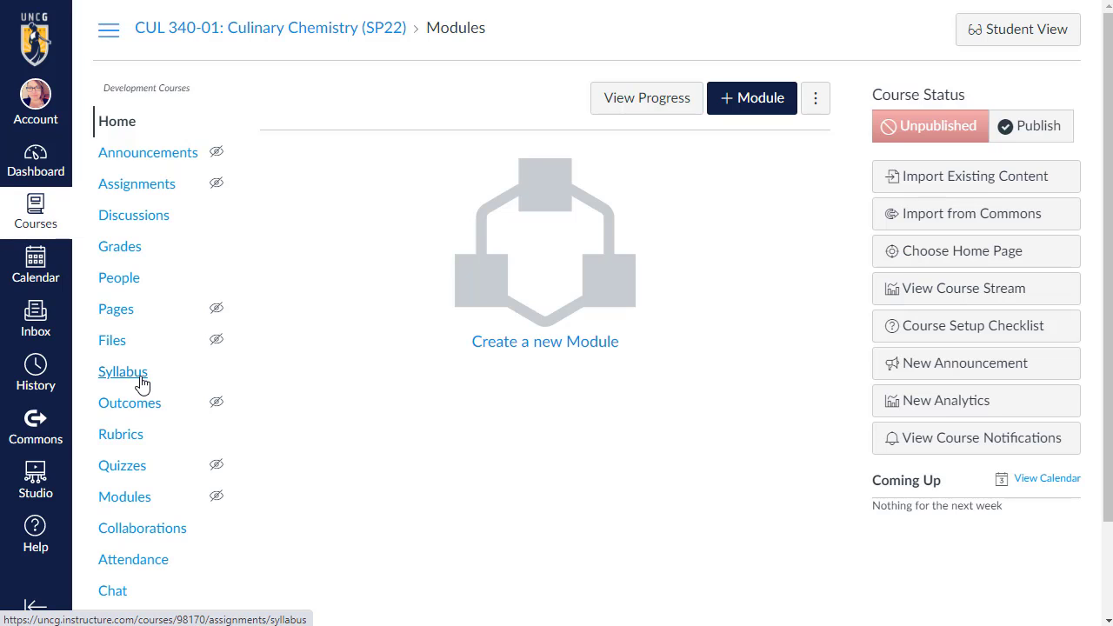
Open the course syllabus page and start editing its description.
{"action": "left_click", "coordinate": [128, 376]}
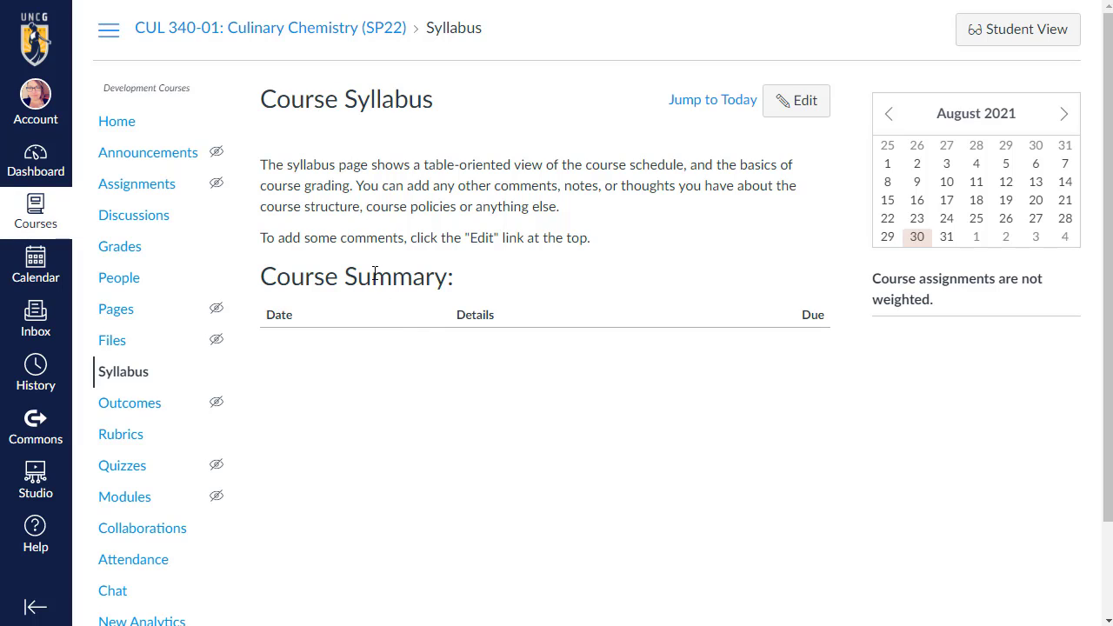
{"action": "left_click", "coordinate": [782, 100]}
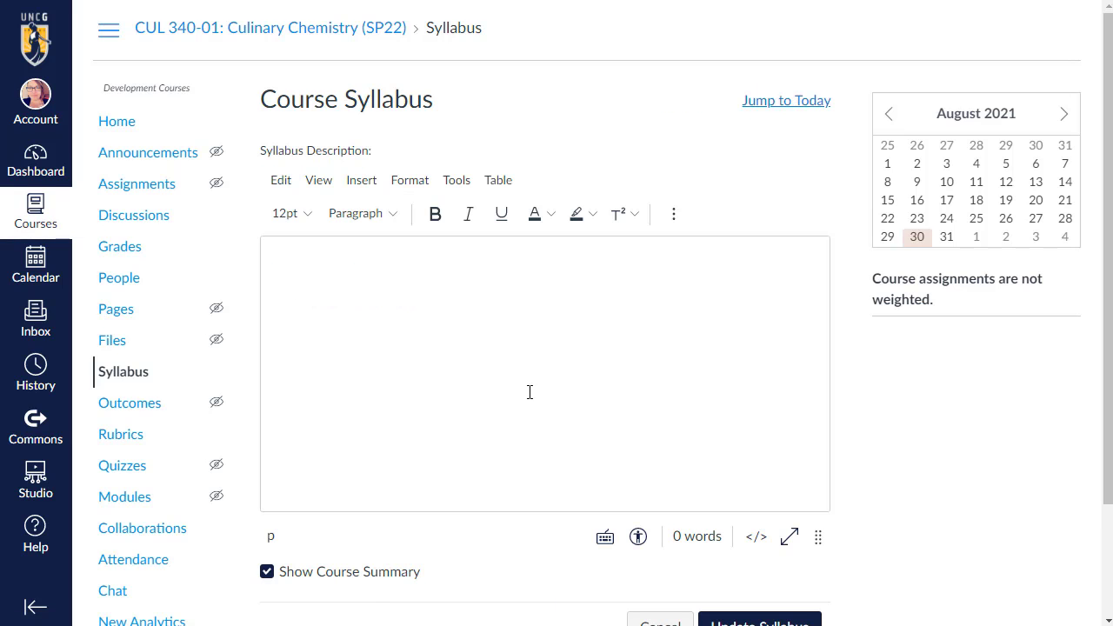
{"action": "left_click", "coordinate": [397, 312]}
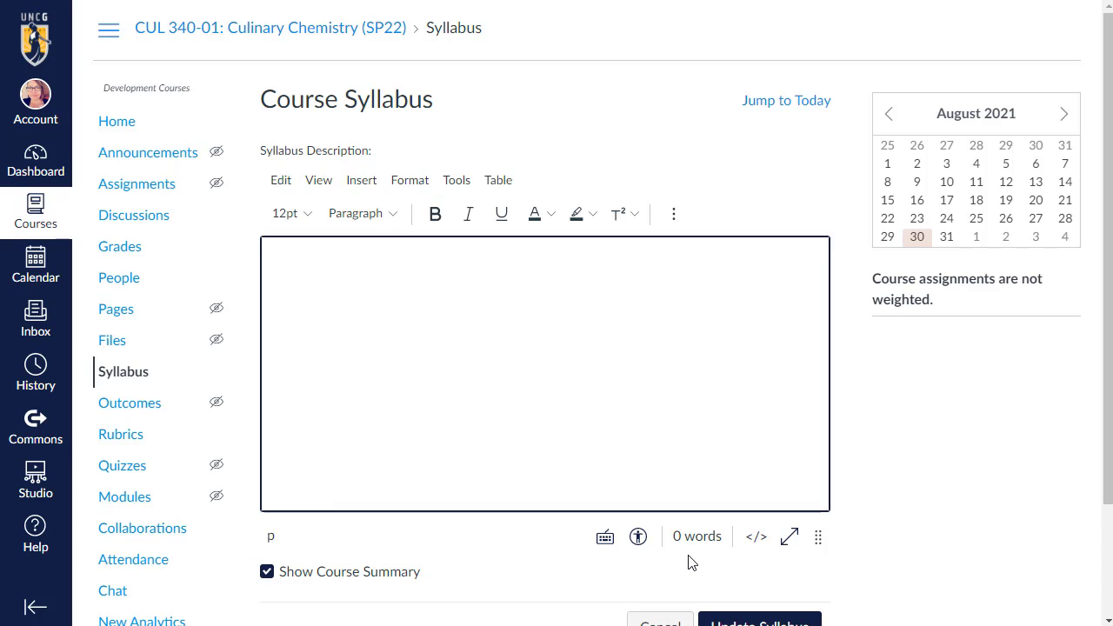
Scroll through an example course's syllabus to examine its sections and course summary layout.
{"action": "scroll", "coordinate": [688, 562], "scroll_direction": "down", "scroll_amount": 3}
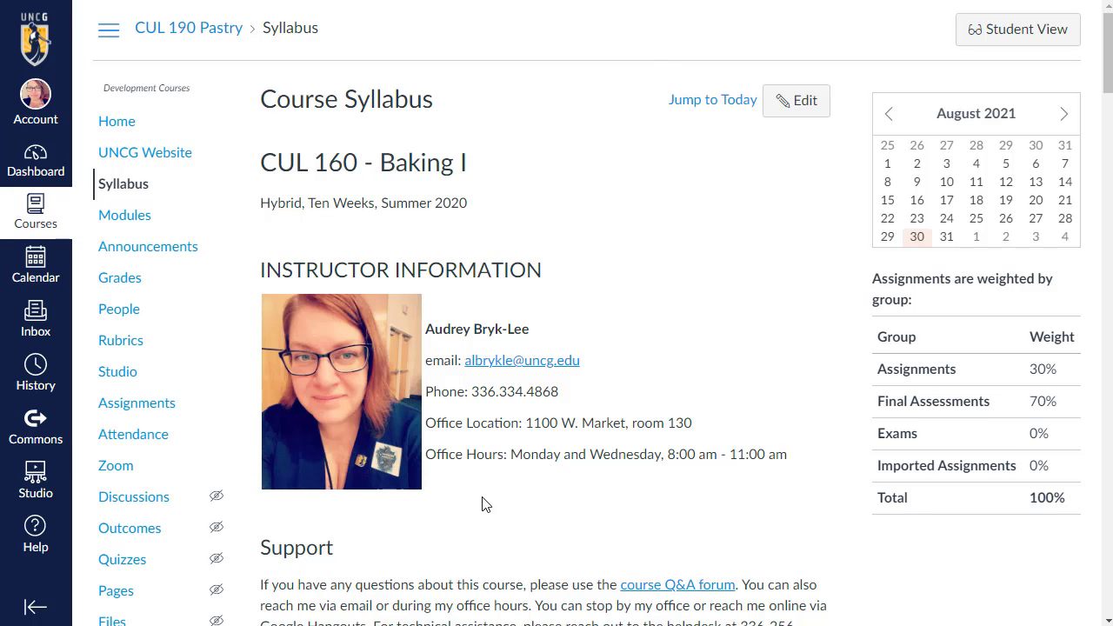
{"action": "scroll", "coordinate": [432, 467], "scroll_direction": "down", "scroll_amount": 3}
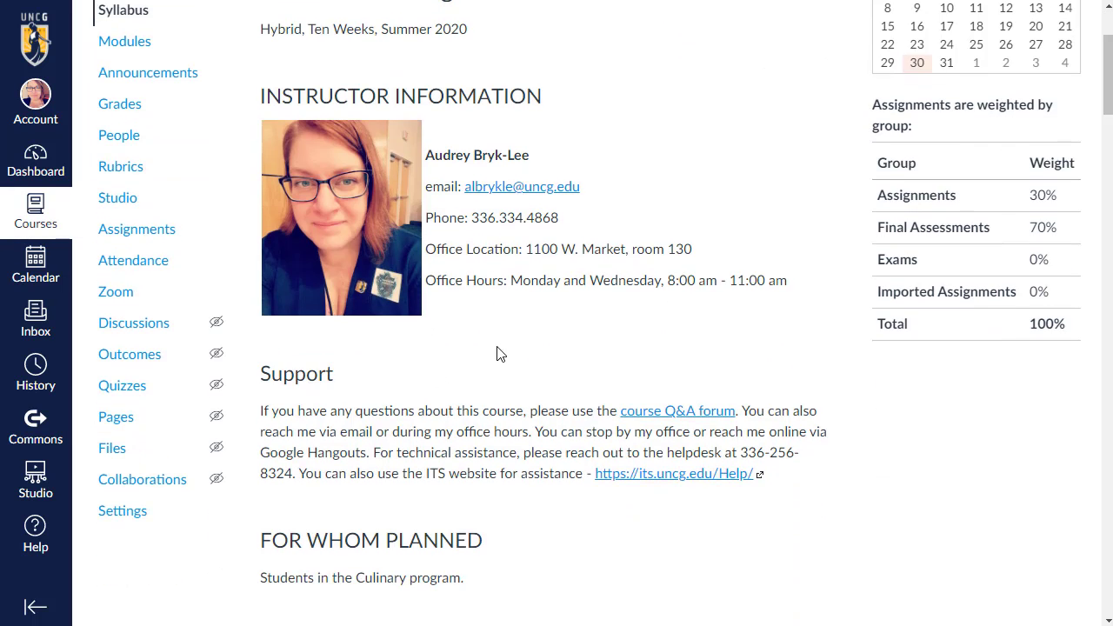
{"action": "scroll", "coordinate": [496, 354], "scroll_direction": "down", "scroll_amount": 10}
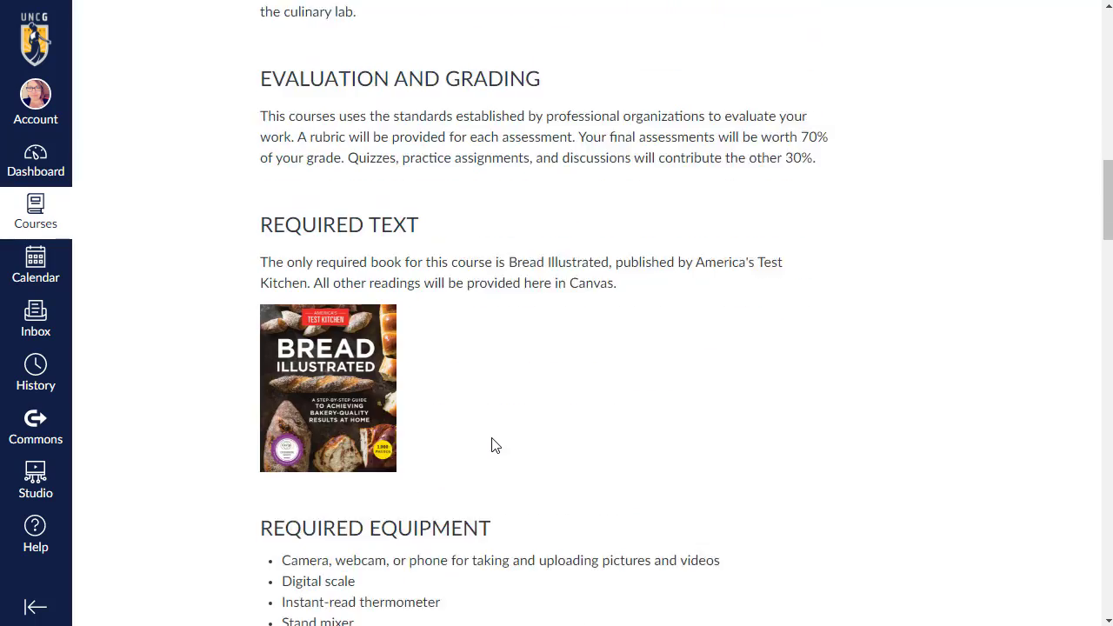
{"action": "scroll", "coordinate": [493, 445], "scroll_direction": "down", "scroll_amount": 9}
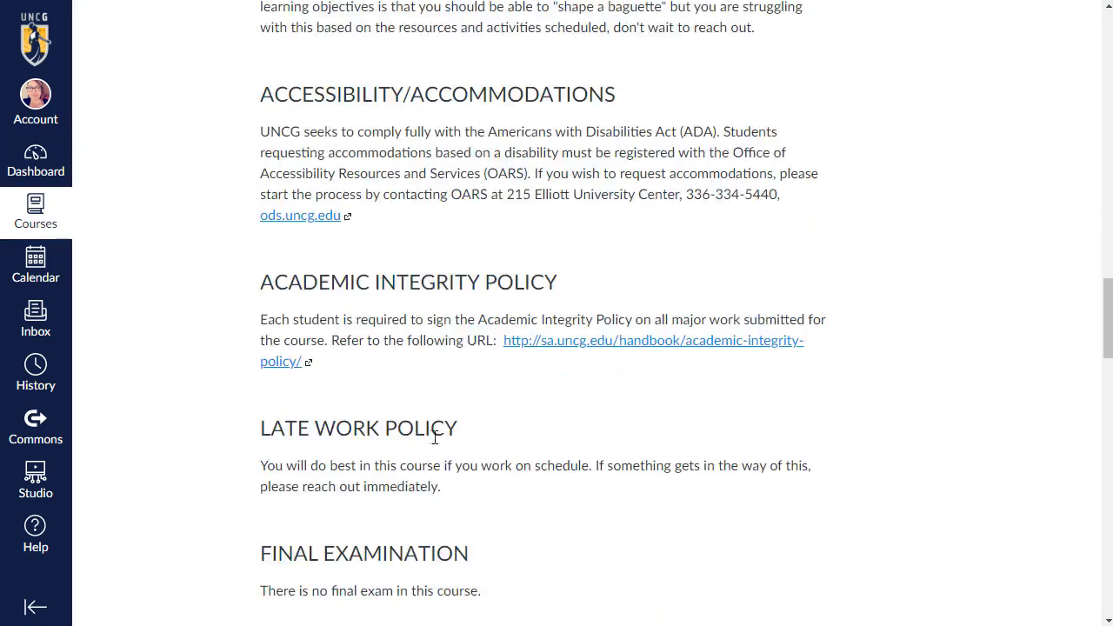
{"action": "scroll", "coordinate": [435, 437], "scroll_direction": "down", "scroll_amount": 7}
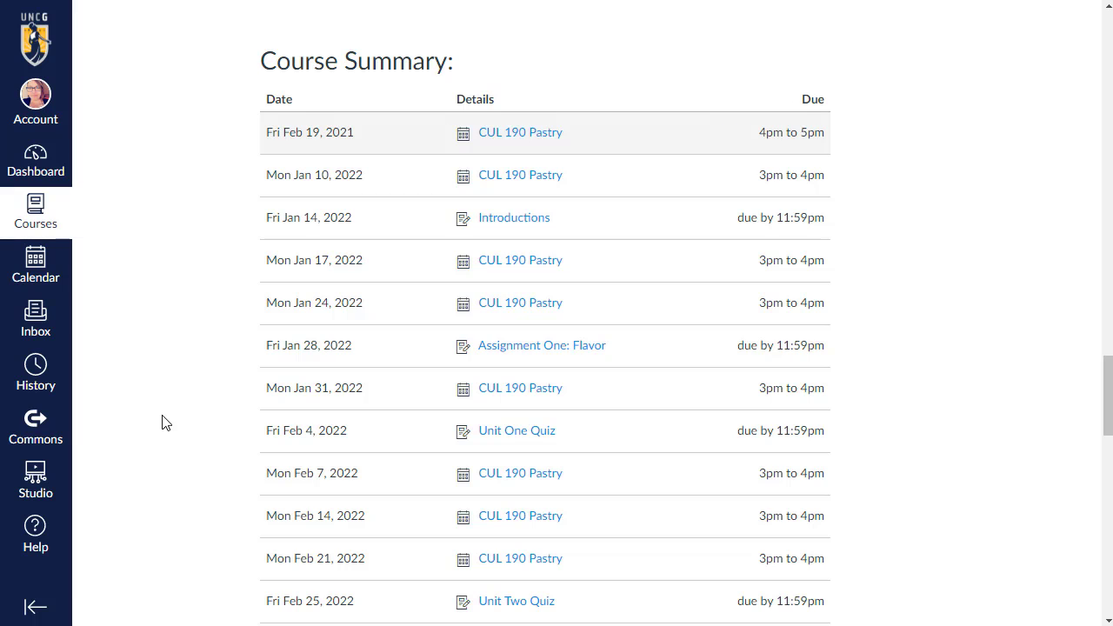
{"action": "scroll", "coordinate": [165, 422], "scroll_direction": "down", "scroll_amount": 5}
{"action": "scroll", "coordinate": [165, 418], "scroll_direction": "down", "scroll_amount": 7}
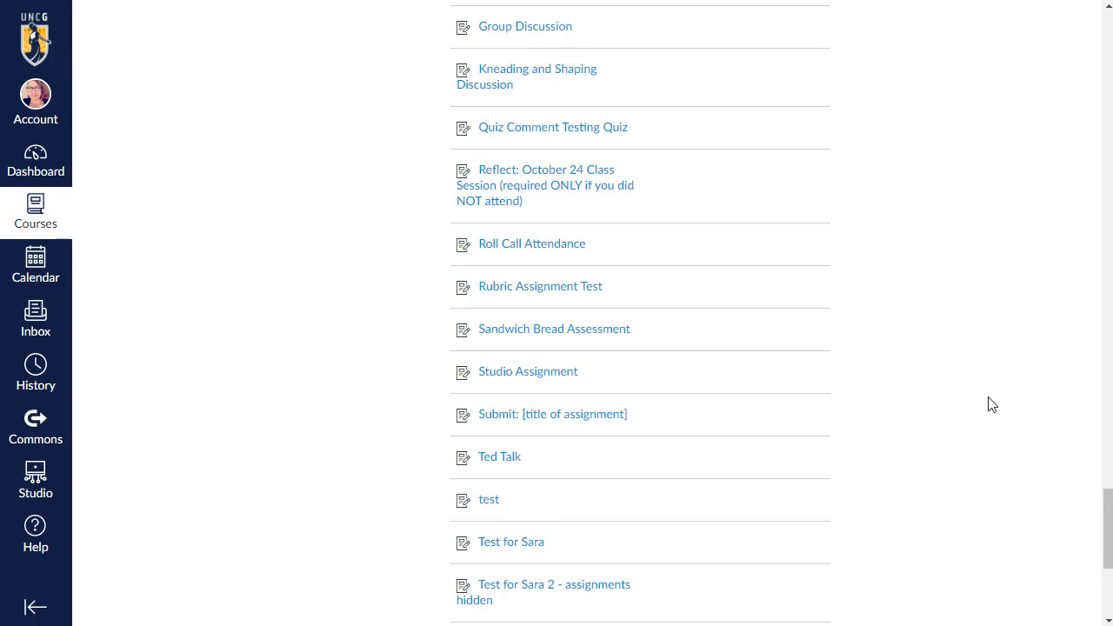
{"action": "scroll", "coordinate": [991, 405], "scroll_direction": "up", "scroll_amount": 3}
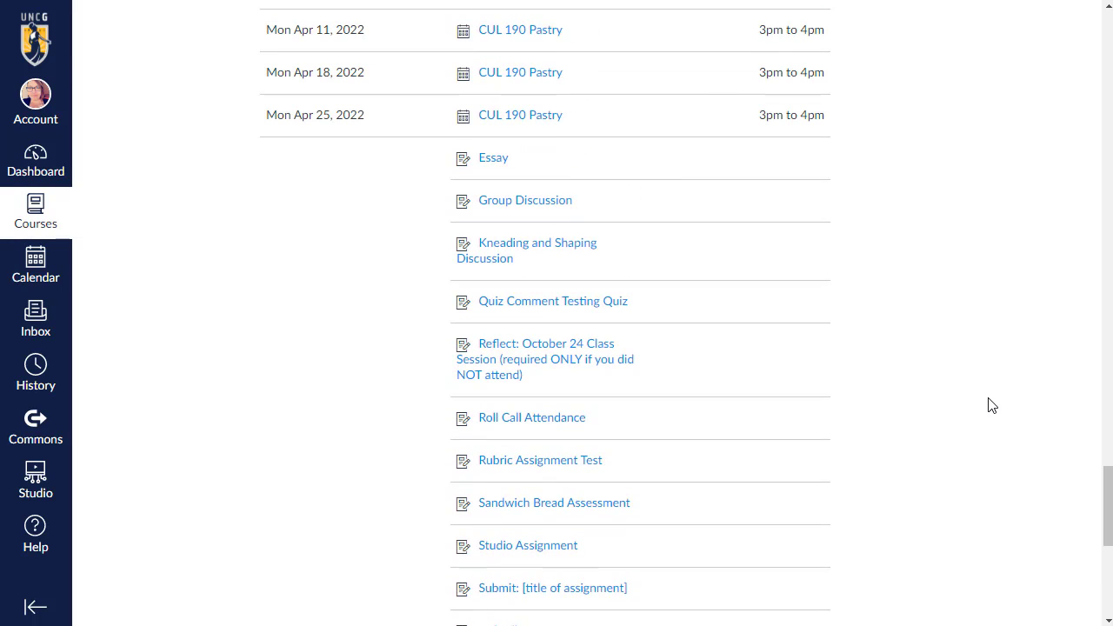
{"action": "scroll", "coordinate": [986, 400], "scroll_direction": "up", "scroll_amount": 2}
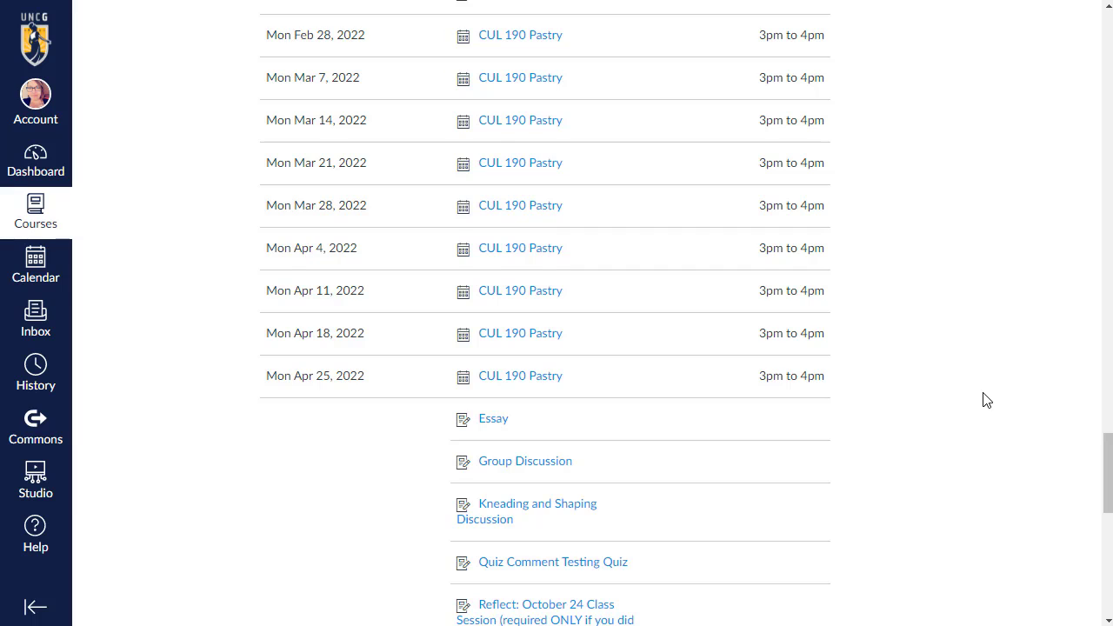
{"action": "scroll", "coordinate": [986, 400], "scroll_direction": "up", "scroll_amount": 2}
{"action": "scroll", "coordinate": [987, 399], "scroll_direction": "up", "scroll_amount": 1}
{"action": "scroll", "coordinate": [1095, 427], "scroll_direction": "up", "scroll_amount": 1}
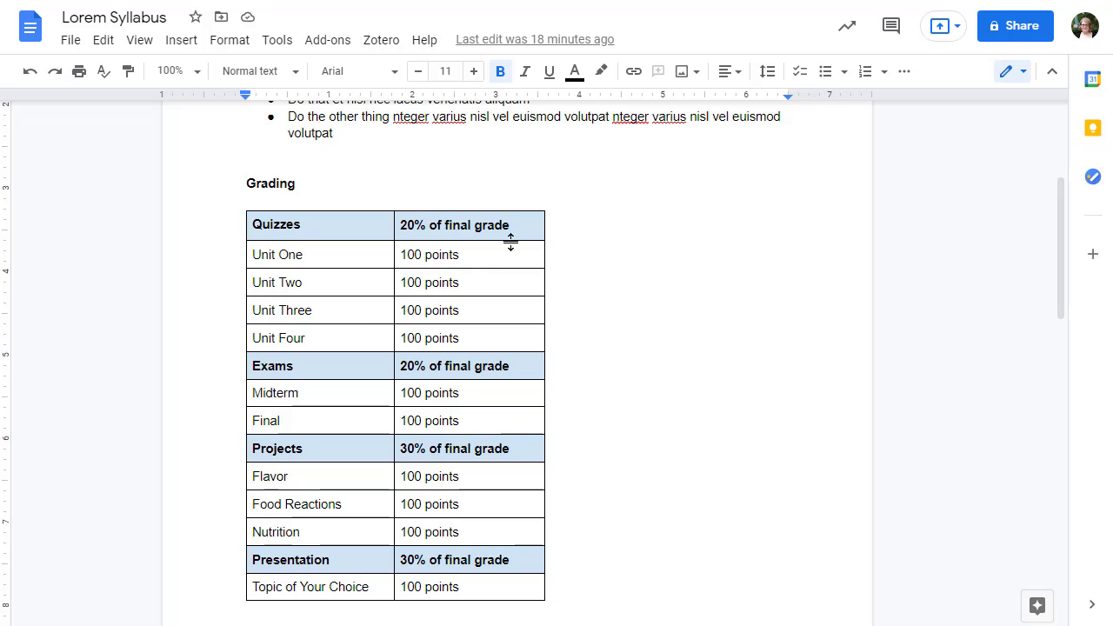
{"action": "scroll", "coordinate": [509, 240], "scroll_direction": "up", "scroll_amount": 3}
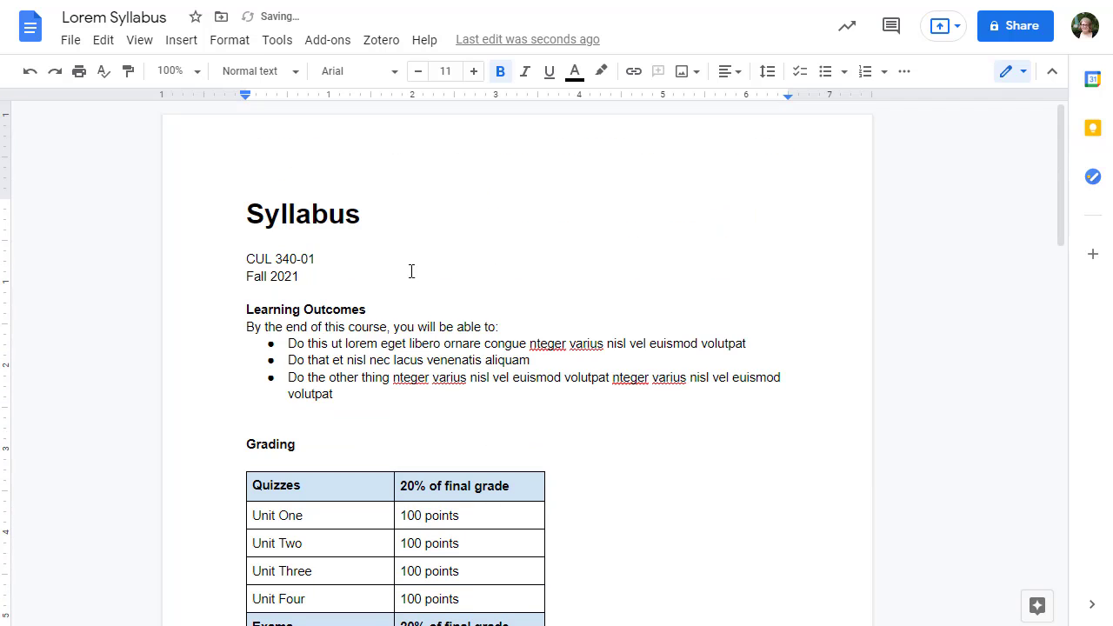
Copy the whole Lorem Syllabus document and paste it into the syllabus description editor.
{"action": "left_click", "coordinate": [416, 219]}
{"action": "key", "text": "ctrl+a"}
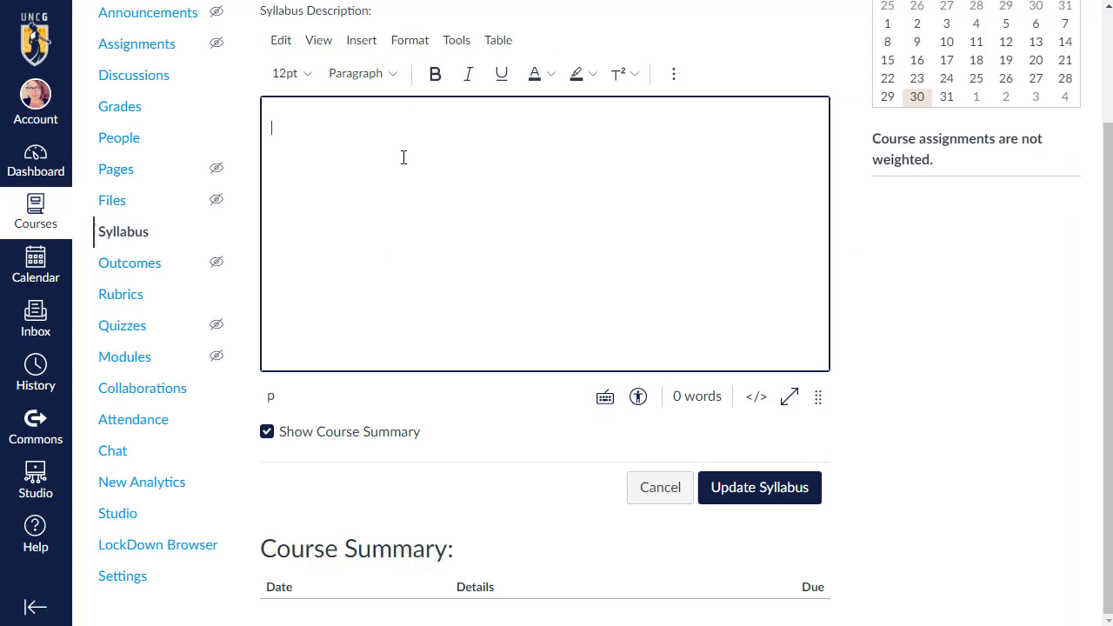
{"action": "key", "text": "ctrl+v"}
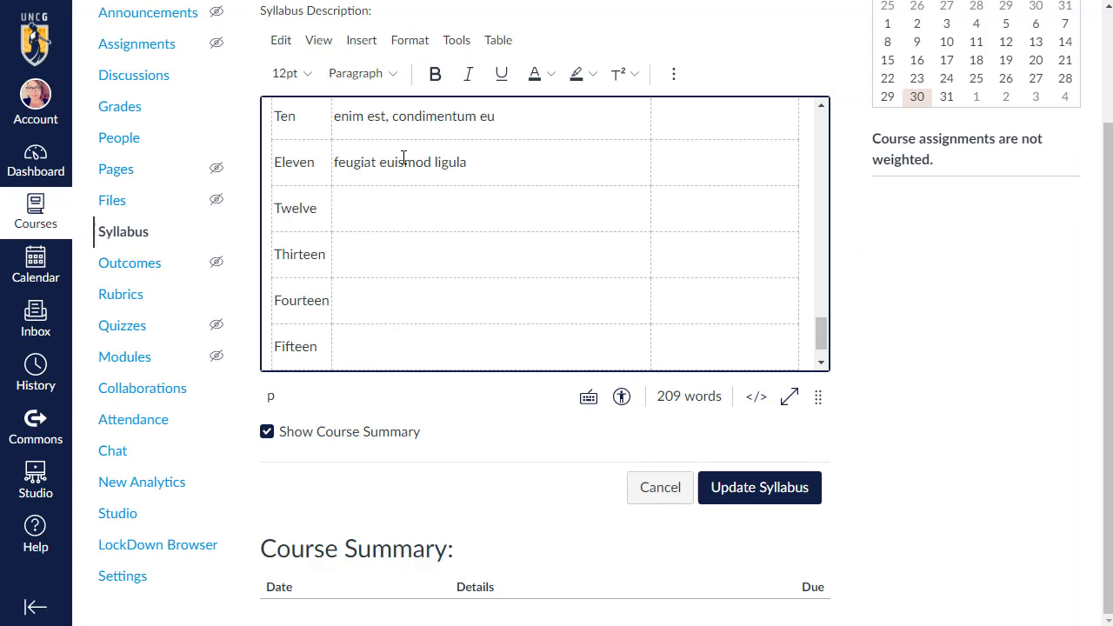
Save the syllabus with the pasted content.
{"action": "left_click_drag", "start_coordinate": [823, 336], "coordinate": [808, 128]}
{"action": "scroll", "coordinate": [539, 266], "scroll_direction": "up", "scroll_amount": 1}
{"action": "left_click", "coordinate": [770, 497]}
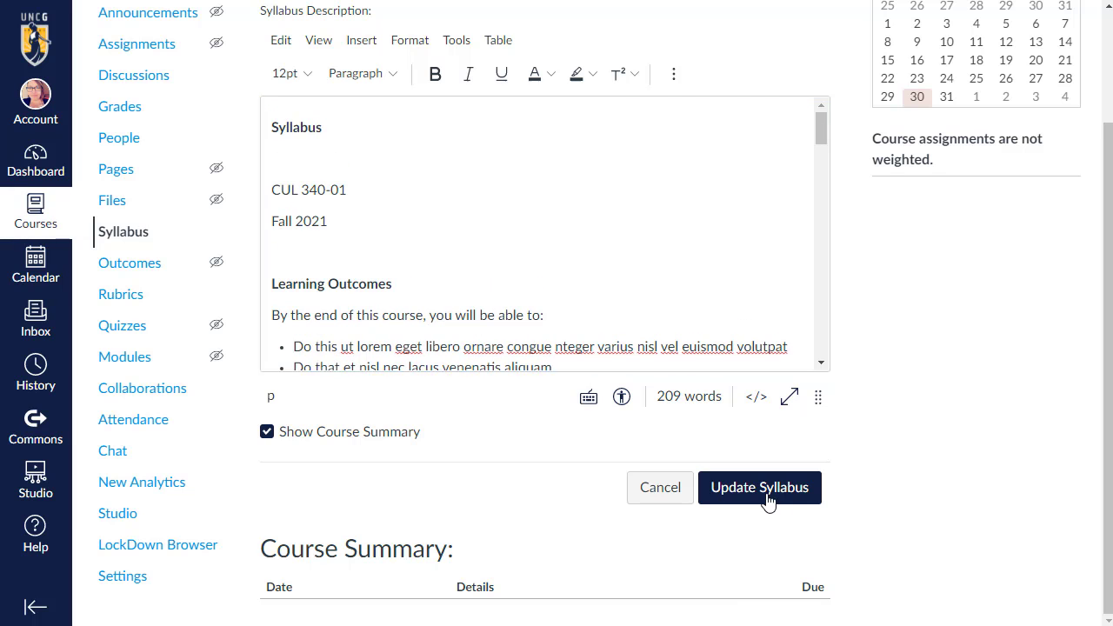
Scroll through the saved syllabus to review how the pasted content looks.
{"action": "scroll", "coordinate": [537, 331], "scroll_direction": "down", "scroll_amount": 2}
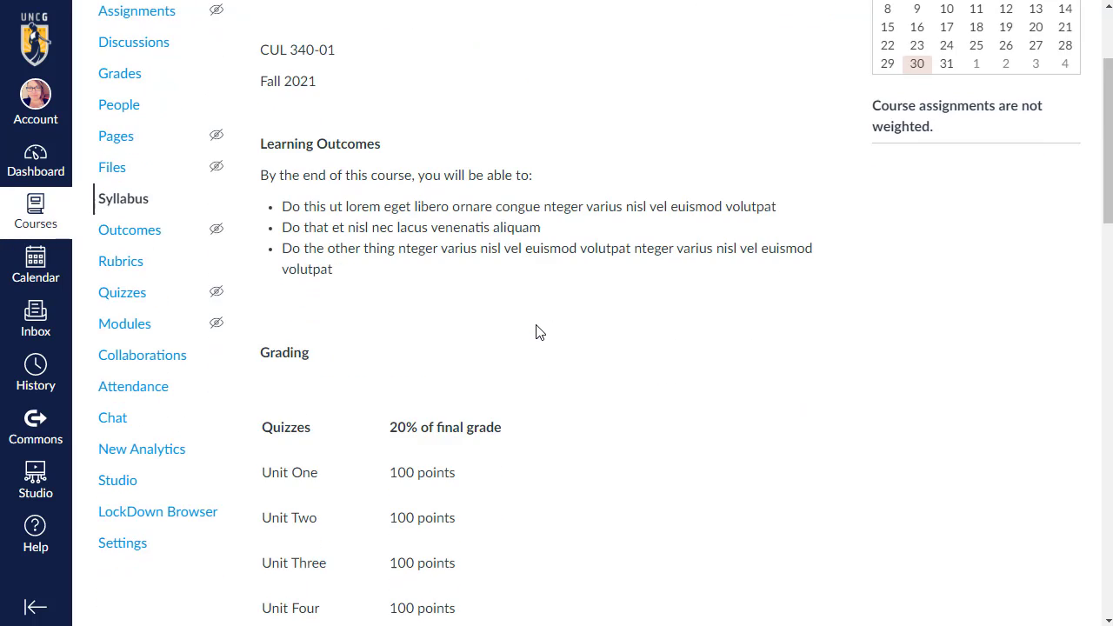
{"action": "scroll", "coordinate": [444, 365], "scroll_direction": "down", "scroll_amount": 2}
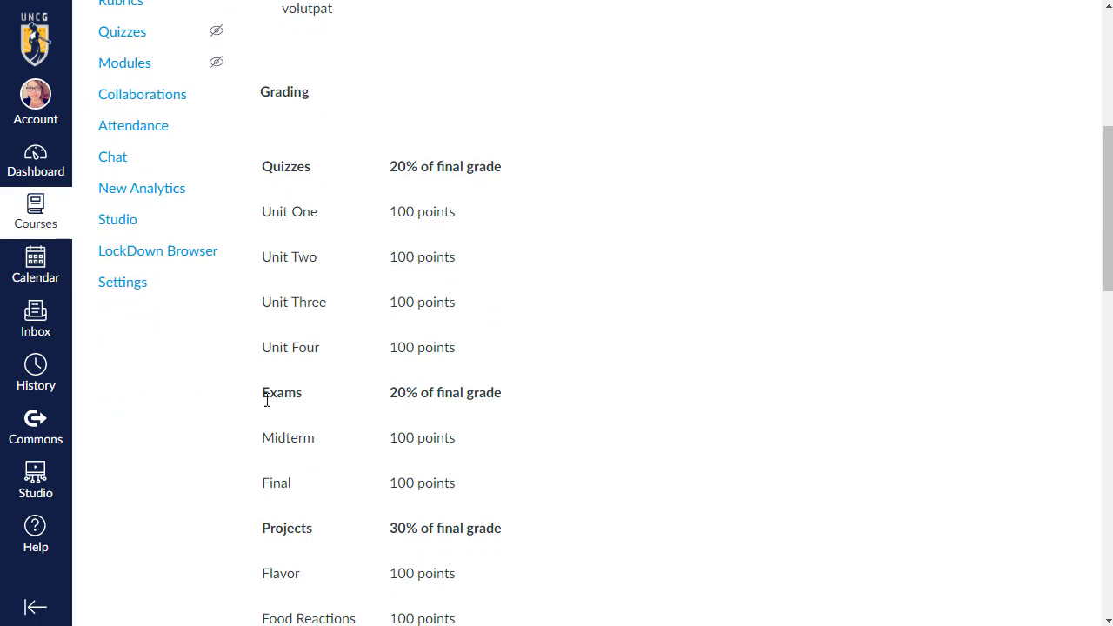
{"action": "scroll", "coordinate": [675, 485], "scroll_direction": "up", "scroll_amount": 5}
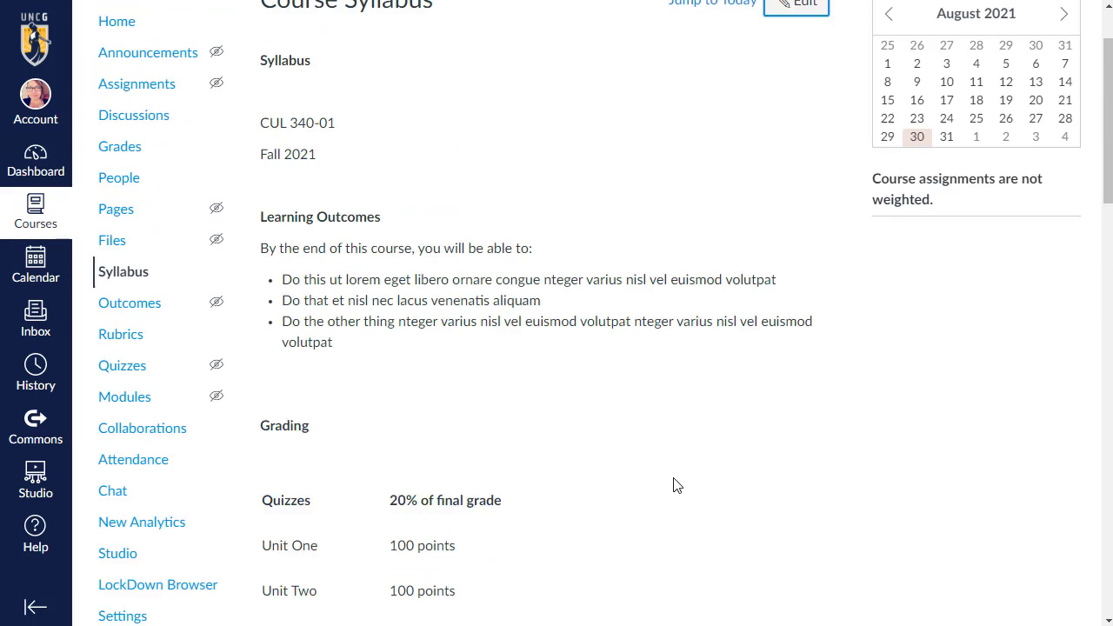
Reopen the syllabus for editing and delete the Syllabus heading at the top of the description.
{"action": "left_click", "coordinate": [802, 111]}
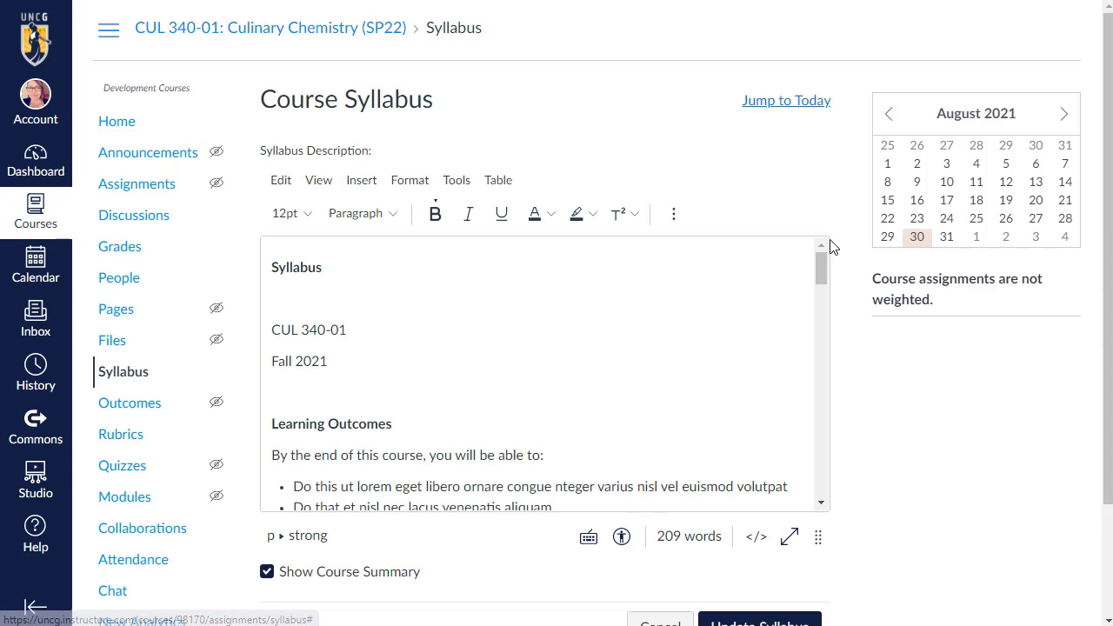
{"action": "scroll", "coordinate": [559, 342], "scroll_direction": "down", "scroll_amount": 1}
{"action": "left_click", "coordinate": [332, 294]}
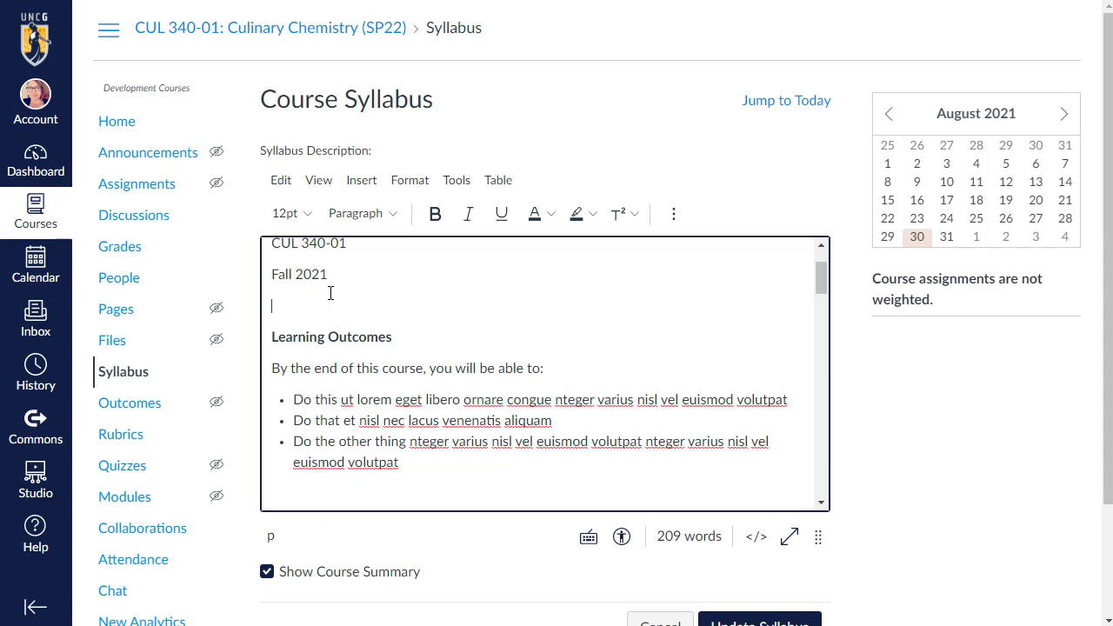
{"action": "scroll", "coordinate": [415, 391], "scroll_direction": "up", "scroll_amount": 1}
{"action": "left_click", "coordinate": [308, 300]}
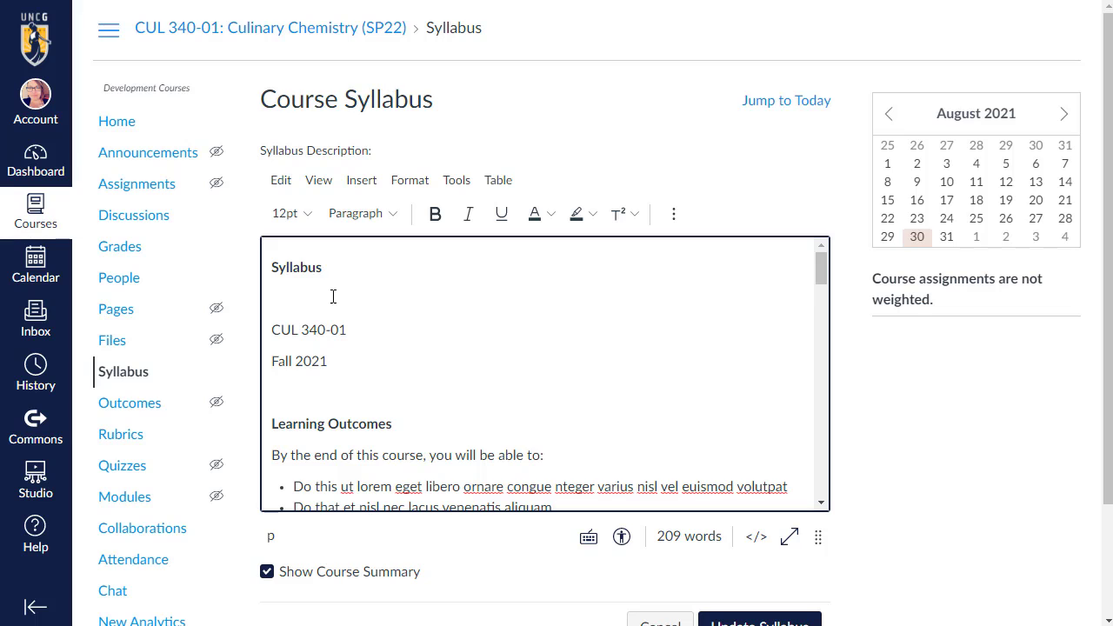
{"action": "left_click_drag", "start_coordinate": [329, 293], "coordinate": [254, 261]}
{"action": "key", "text": "BackSpace"}
{"action": "key", "text": "Delete"}
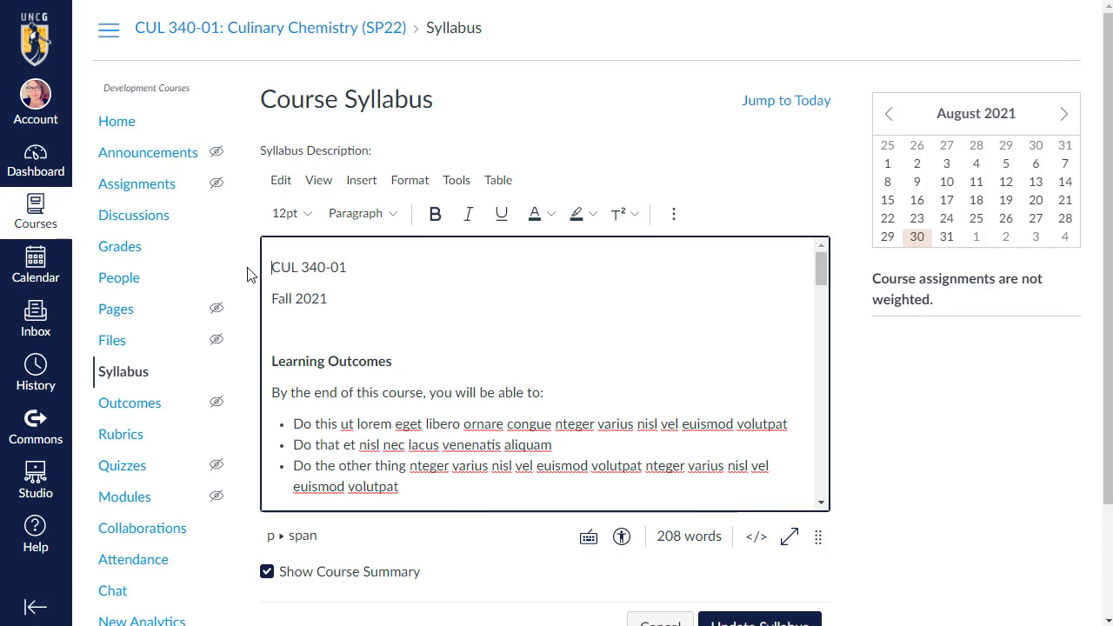
Delete the CUL 340-01 and Fall 2021 lines from the top of the description.
{"action": "left_click", "coordinate": [362, 270]}
{"action": "left_click", "coordinate": [258, 266], "text": "shift"}
{"action": "key", "text": "BackSpace"}
{"action": "key", "text": "Delete"}
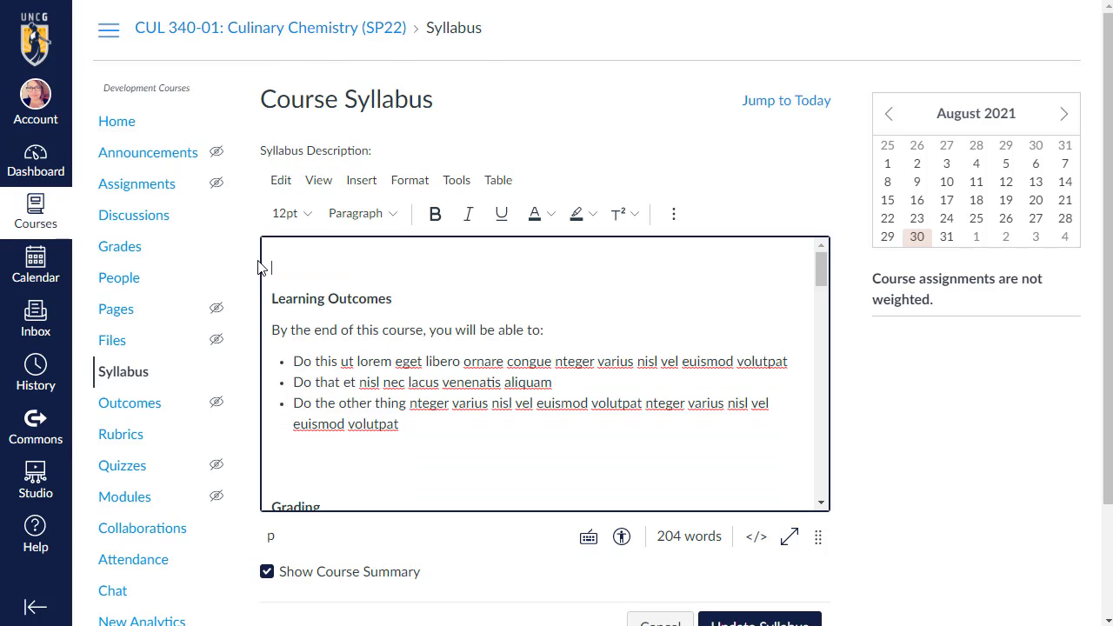
Set the grading table's border width to 1 in its table properties.
{"action": "scroll", "coordinate": [356, 385], "scroll_direction": "down", "scroll_amount": 5}
{"action": "left_click", "coordinate": [337, 311]}
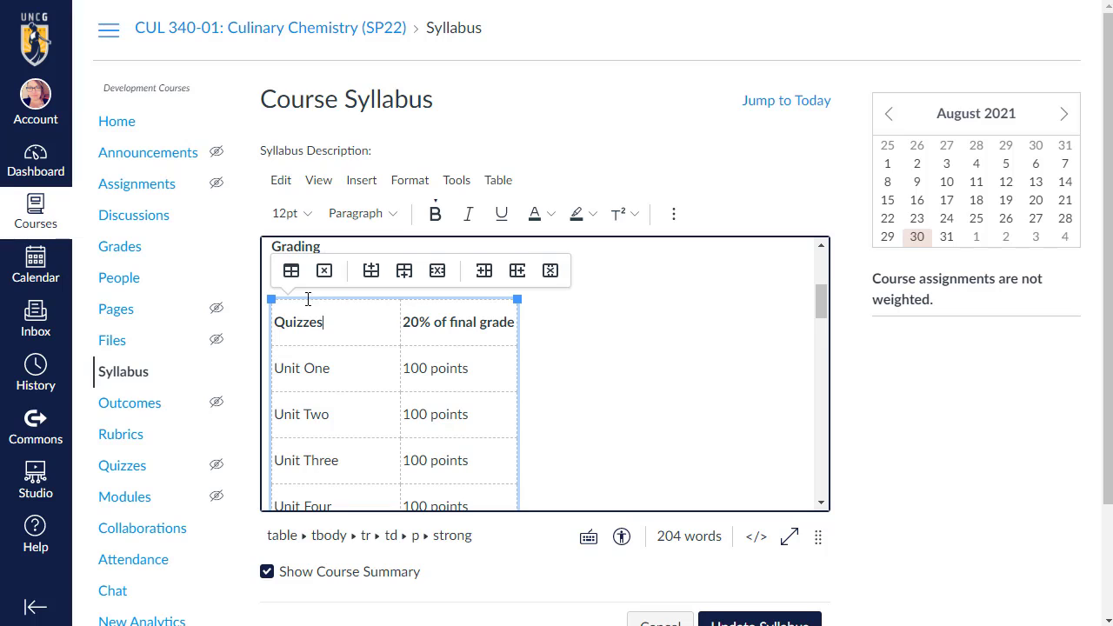
{"action": "left_click", "coordinate": [291, 272]}
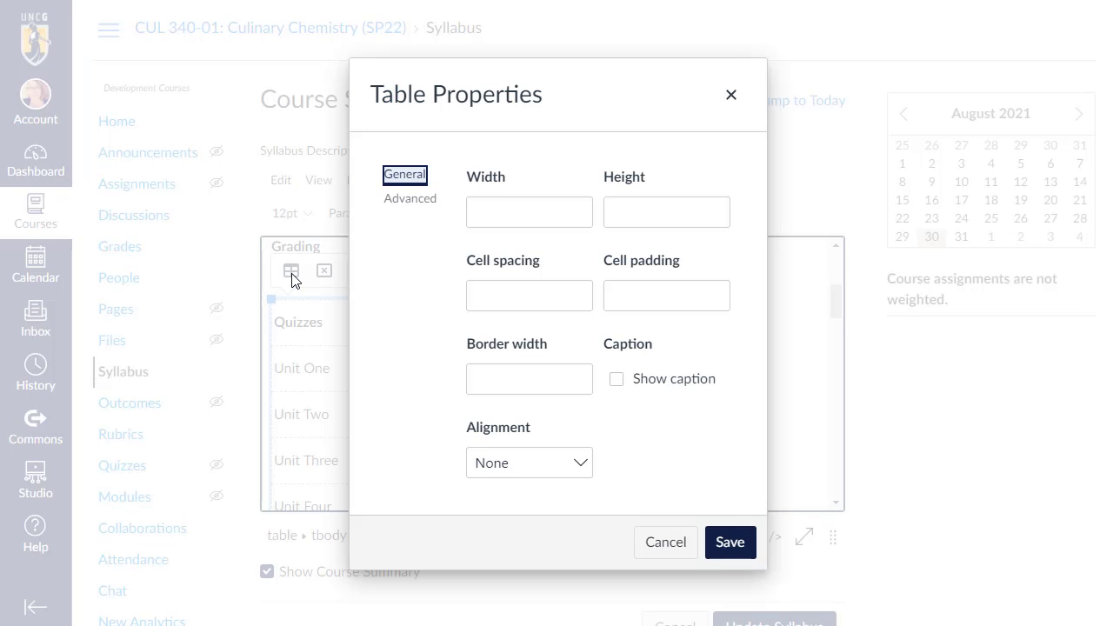
{"action": "left_click", "coordinate": [507, 373]}
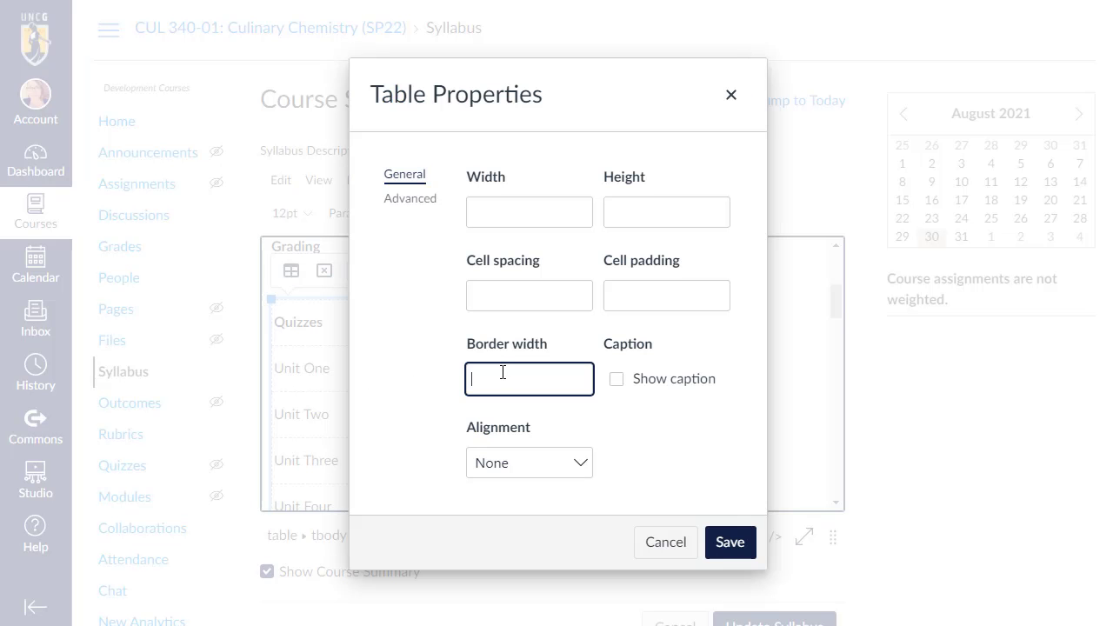
{"action": "type", "text": "1"}
{"action": "left_click", "coordinate": [728, 542]}
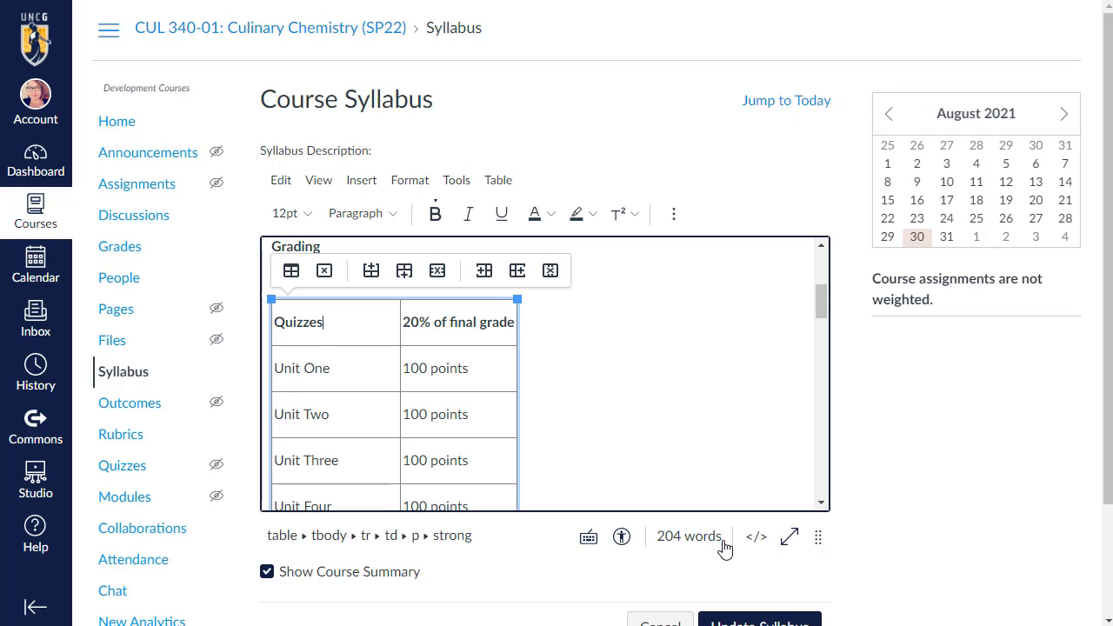
Review the bordered grading table in the editor and save the syllabus.
{"action": "scroll", "coordinate": [628, 396], "scroll_direction": "down", "scroll_amount": 5}
{"action": "scroll", "coordinate": [628, 395], "scroll_direction": "down", "scroll_amount": 5}
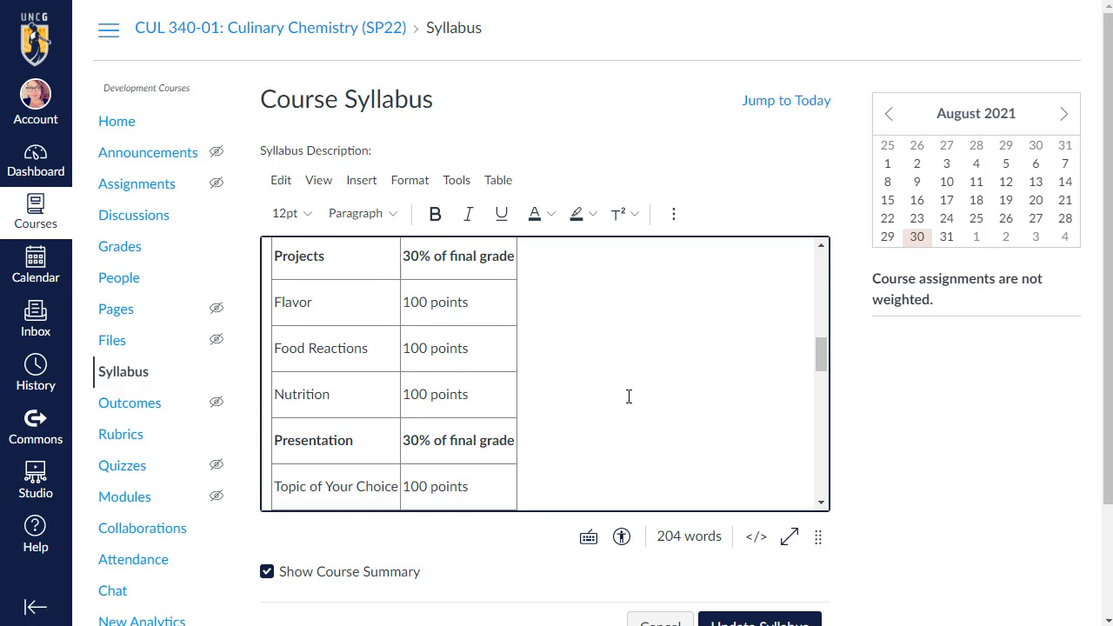
{"action": "scroll", "coordinate": [612, 394], "scroll_direction": "up", "scroll_amount": 2}
{"action": "scroll", "coordinate": [601, 393], "scroll_direction": "up", "scroll_amount": 3}
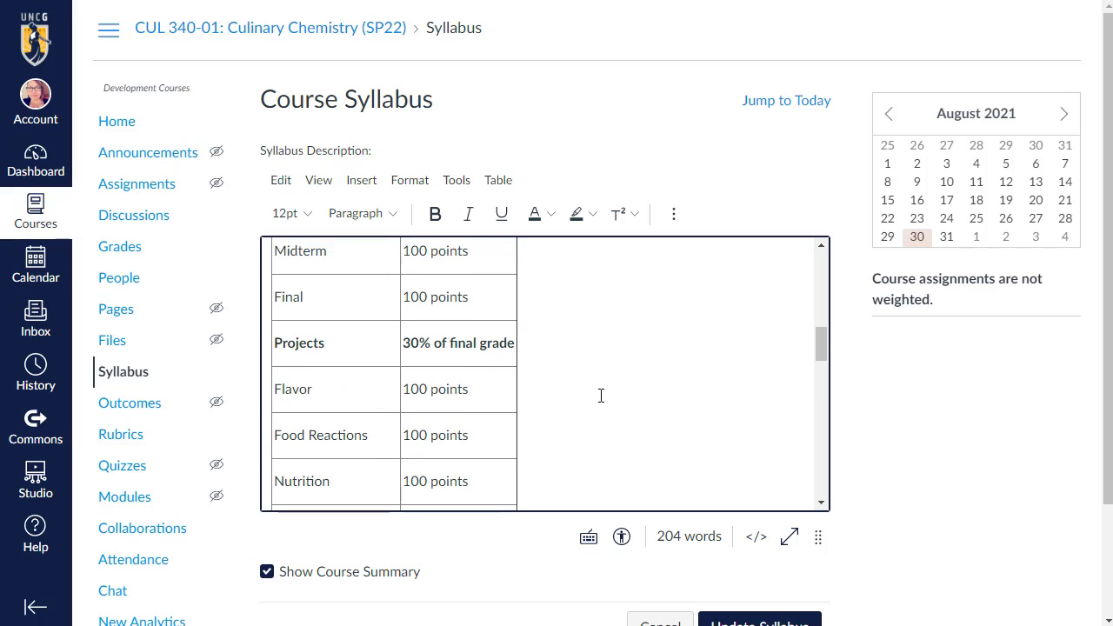
{"action": "scroll", "coordinate": [591, 398], "scroll_direction": "up", "scroll_amount": 3}
{"action": "scroll", "coordinate": [590, 398], "scroll_direction": "up", "scroll_amount": 5}
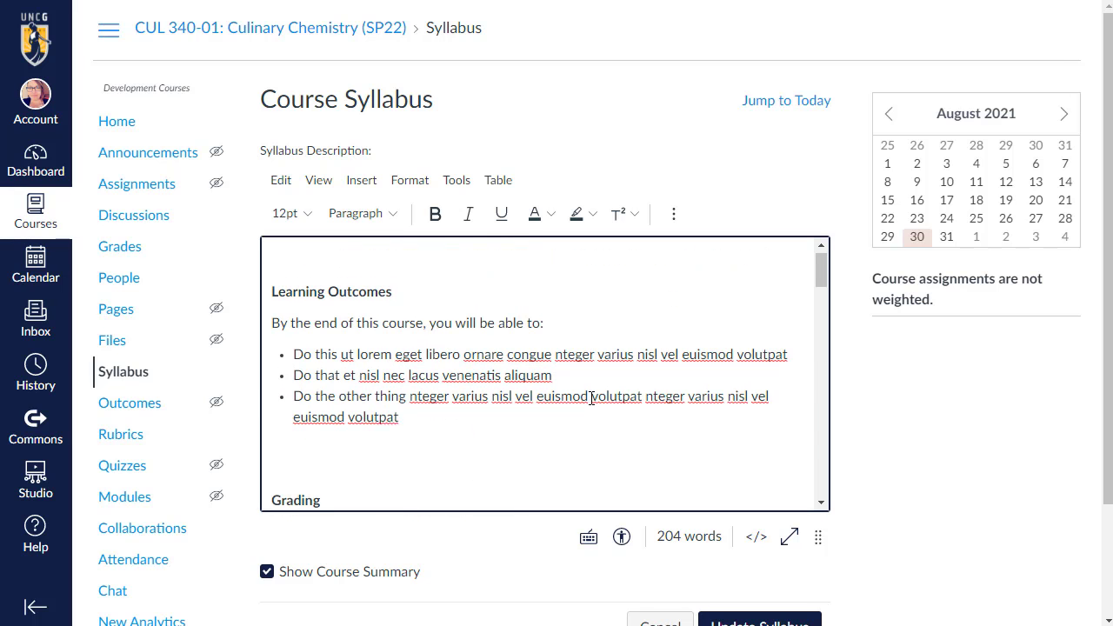
{"action": "scroll", "coordinate": [919, 509], "scroll_direction": "down", "scroll_amount": 2}
{"action": "left_click", "coordinate": [759, 487]}
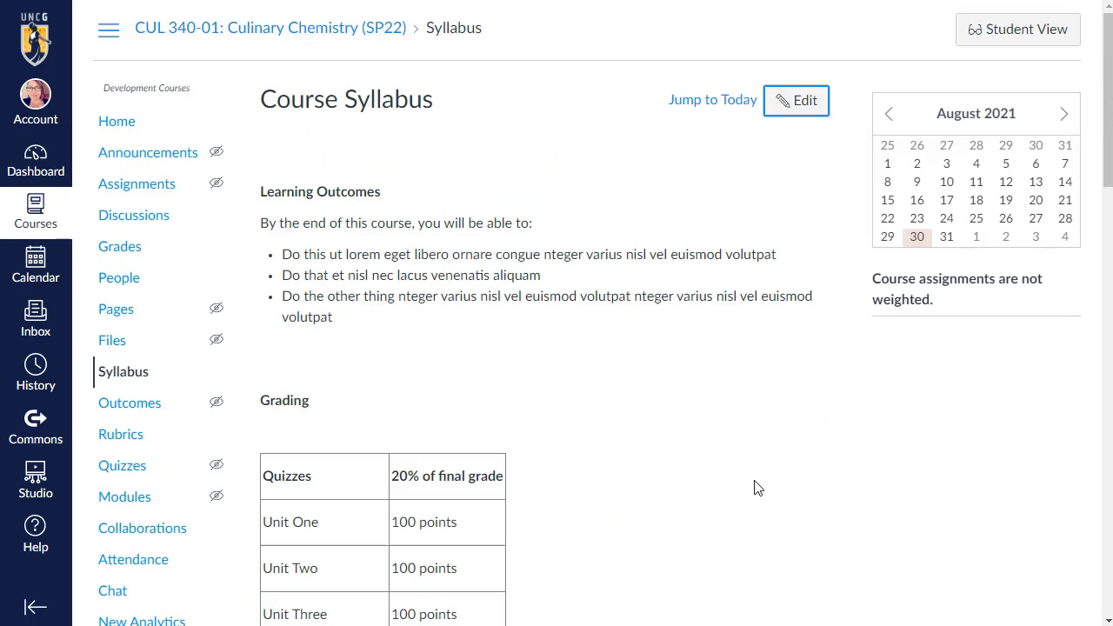
Scroll through the saved grading table and reopen the syllabus for editing.
{"action": "scroll", "coordinate": [729, 487], "scroll_direction": "down", "scroll_amount": 1}
{"action": "scroll", "coordinate": [728, 487], "scroll_direction": "down", "scroll_amount": 10}
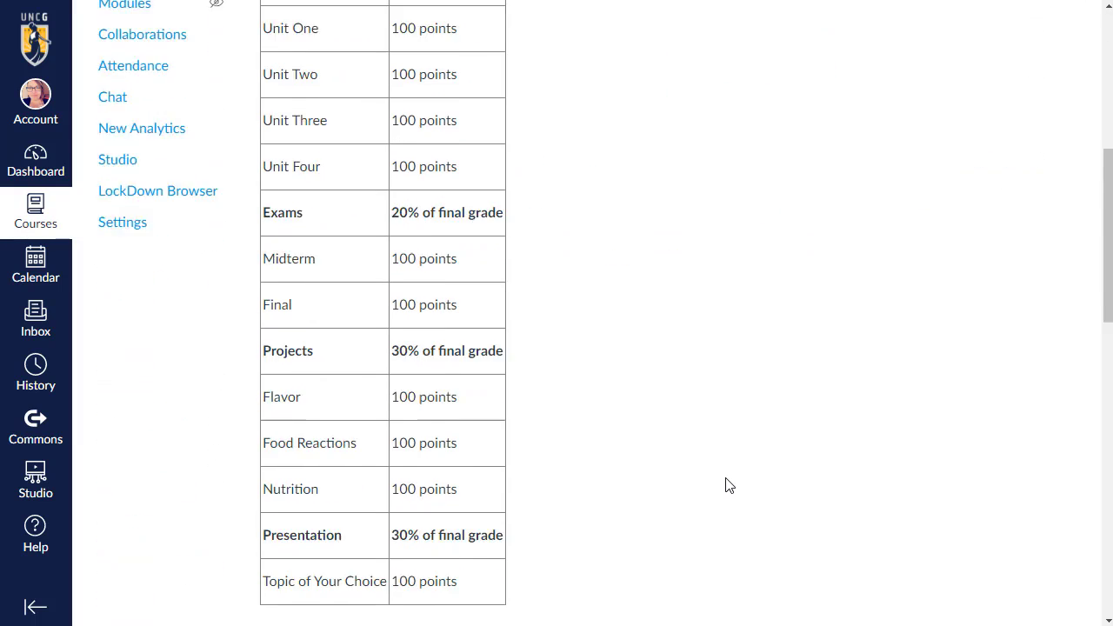
{"action": "scroll", "coordinate": [728, 484], "scroll_direction": "up", "scroll_amount": 6}
{"action": "scroll", "coordinate": [728, 481], "scroll_direction": "up", "scroll_amount": 6}
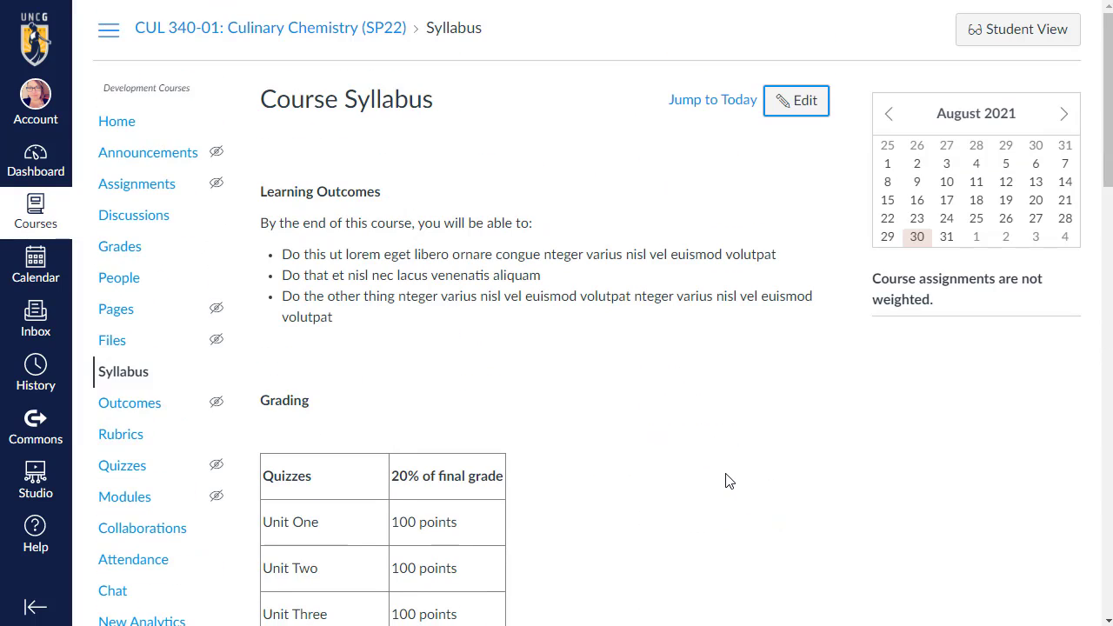
{"action": "left_click", "coordinate": [787, 102]}
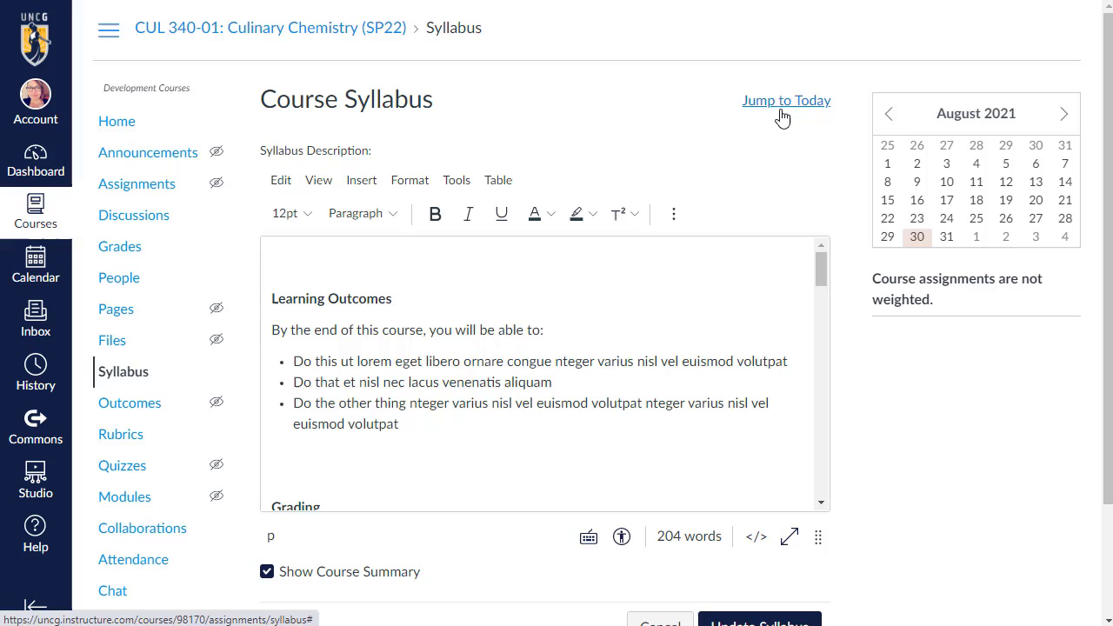
Clear all content from the syllabus description.
{"action": "left_click", "coordinate": [613, 321]}
{"action": "key", "text": "ctrl+a"}
{"action": "key", "text": "Delete"}
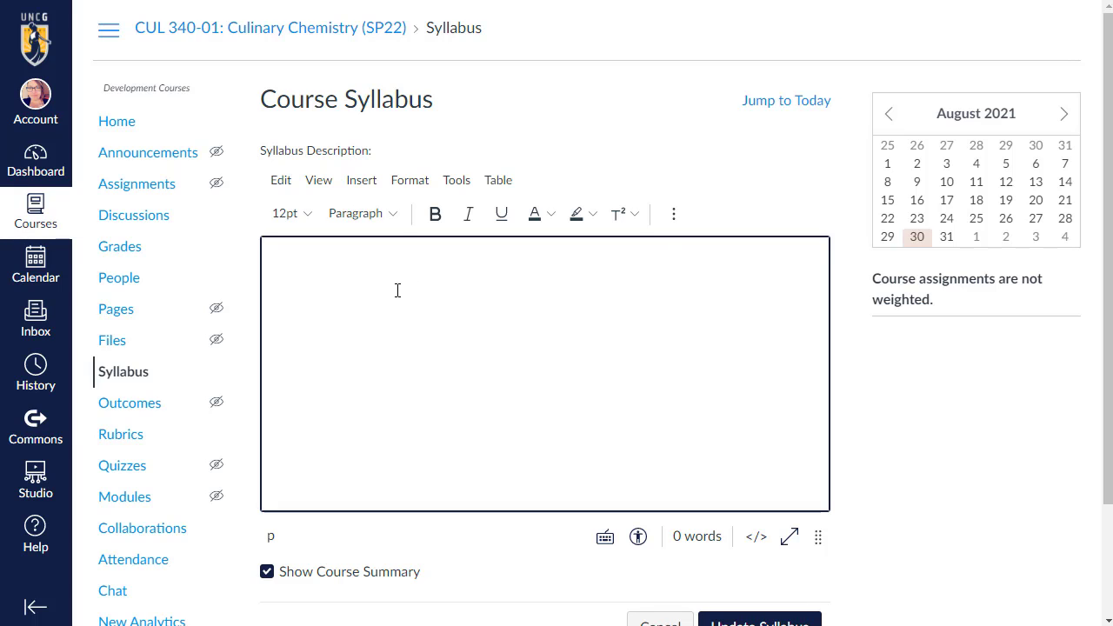
Upload the document CUL 340-01 Syllabus - Spring 2022.pdf into the syllabus description and save the syllabus.
{"action": "left_click", "coordinate": [675, 216]}
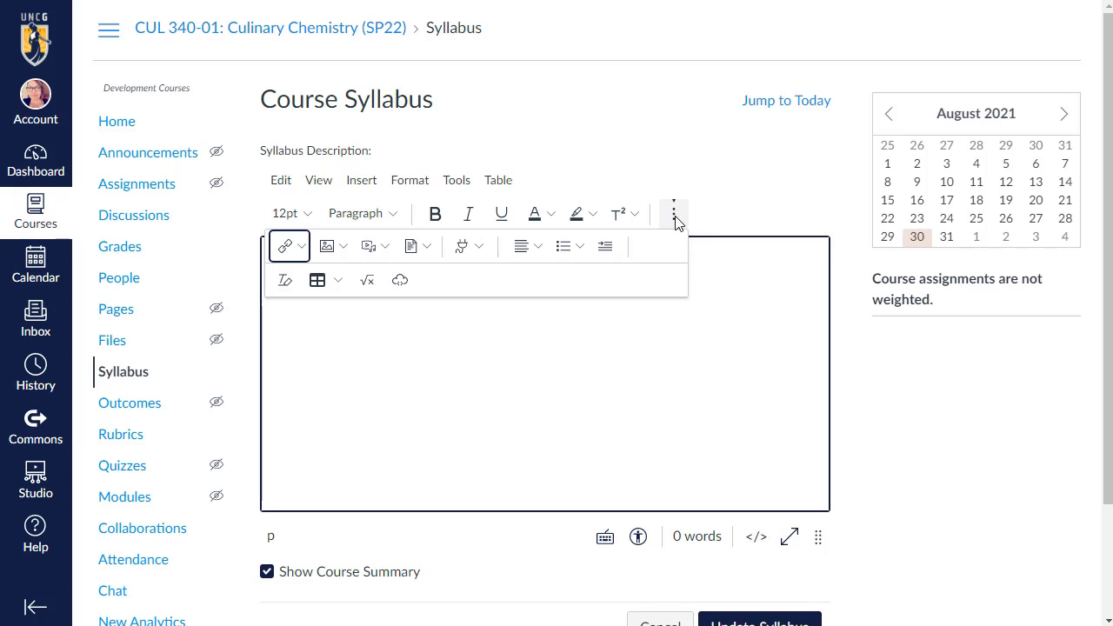
{"action": "left_click", "coordinate": [426, 250]}
{"action": "left_click", "coordinate": [430, 284]}
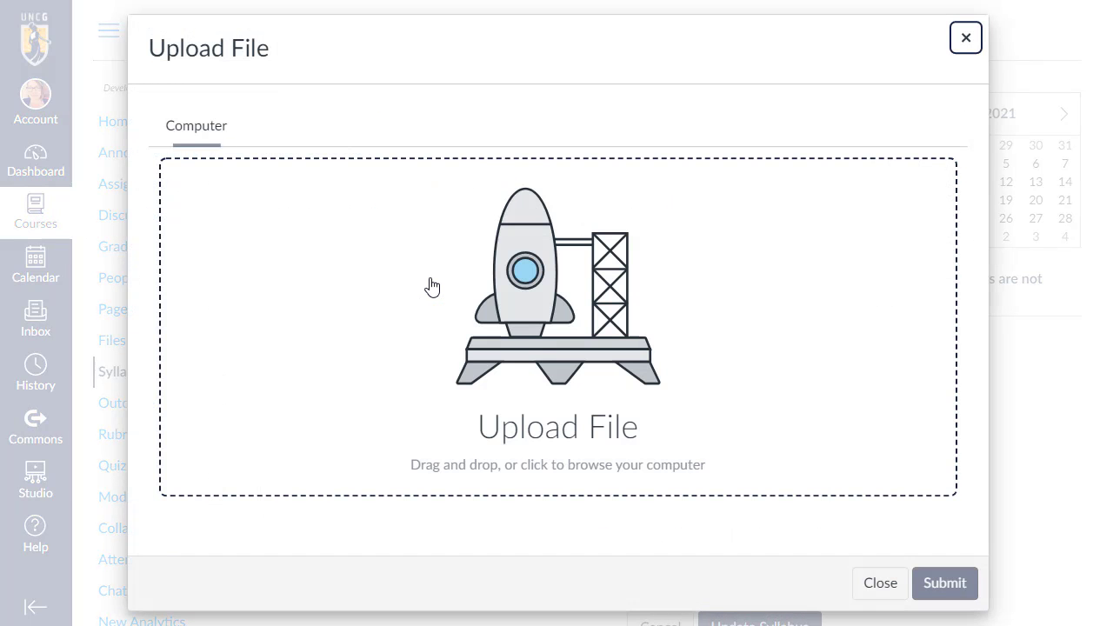
{"action": "left_click", "coordinate": [556, 332]}
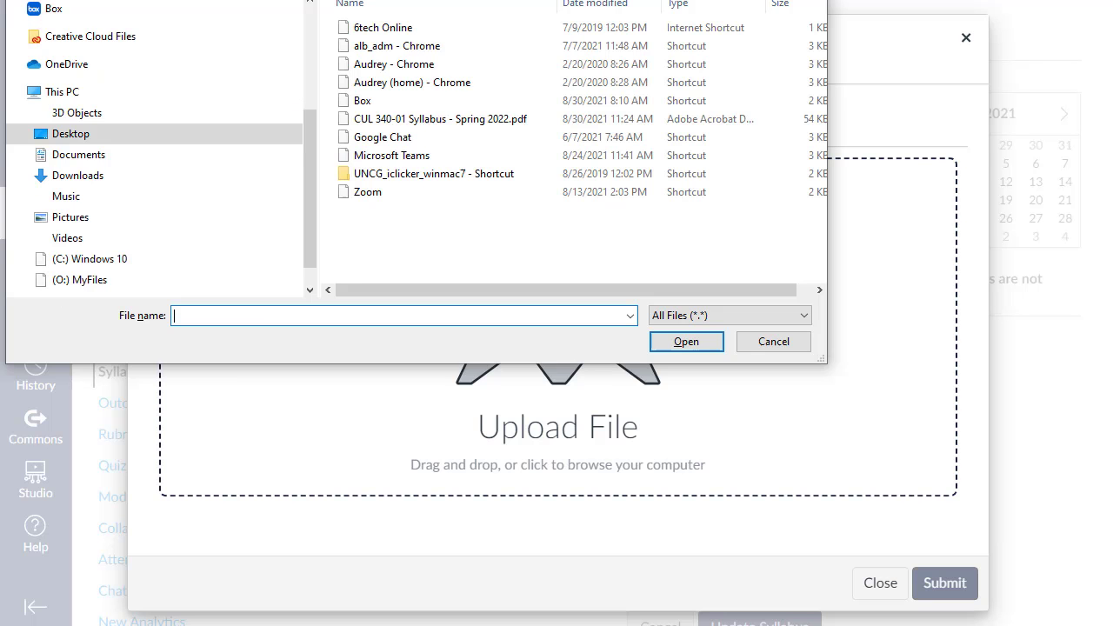
{"action": "left_click", "coordinate": [532, 217]}
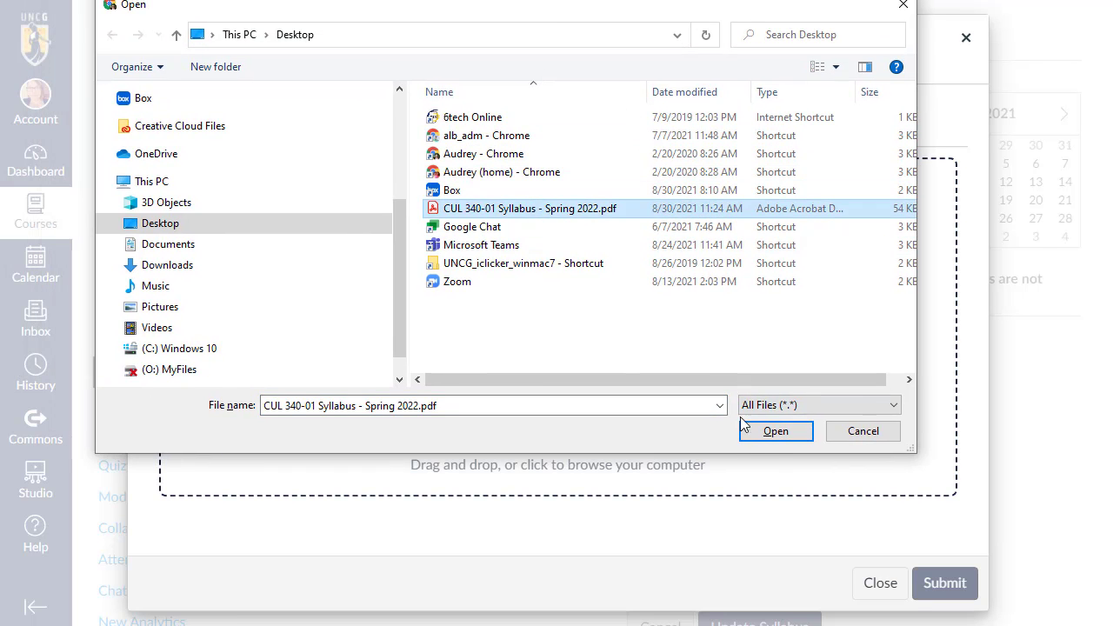
{"action": "left_click", "coordinate": [770, 431]}
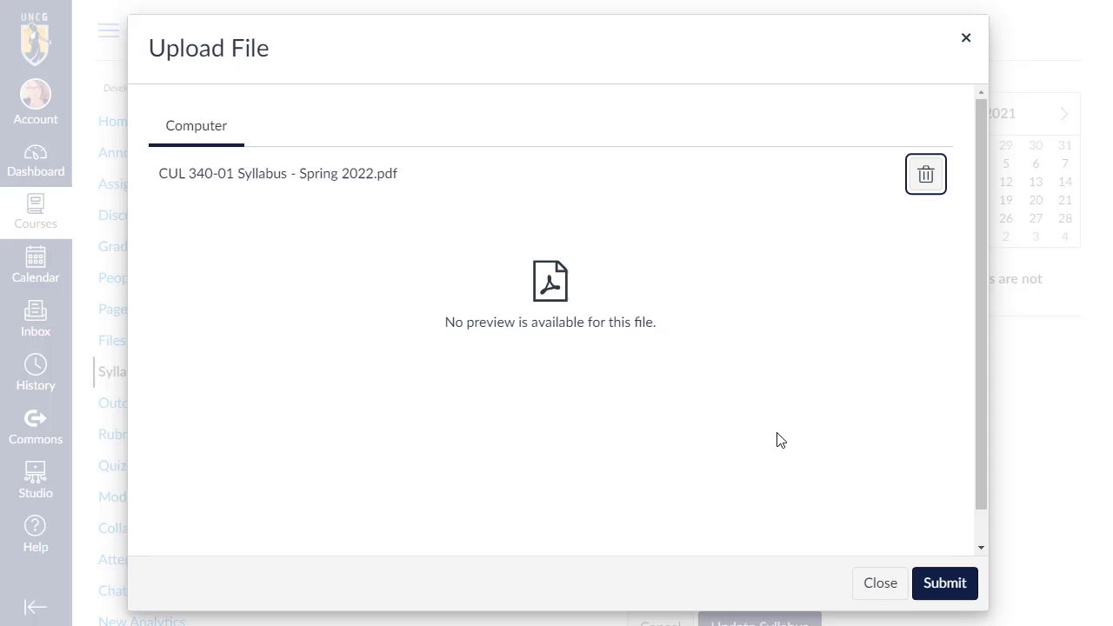
{"action": "left_click", "coordinate": [957, 590]}
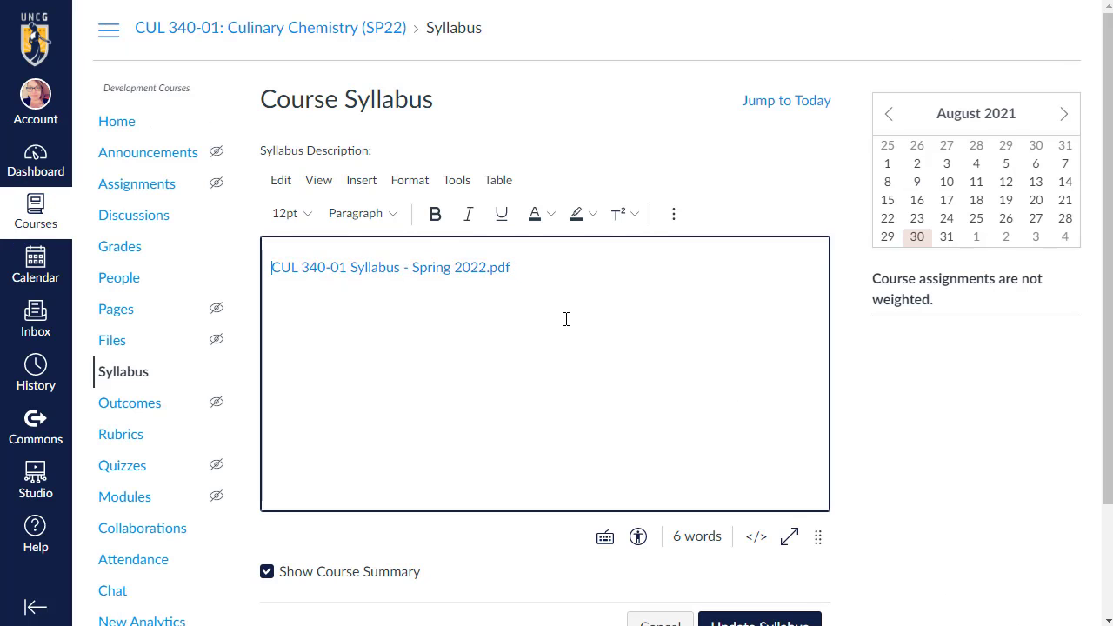
{"action": "scroll", "coordinate": [566, 313], "scroll_direction": "down", "scroll_amount": 3}
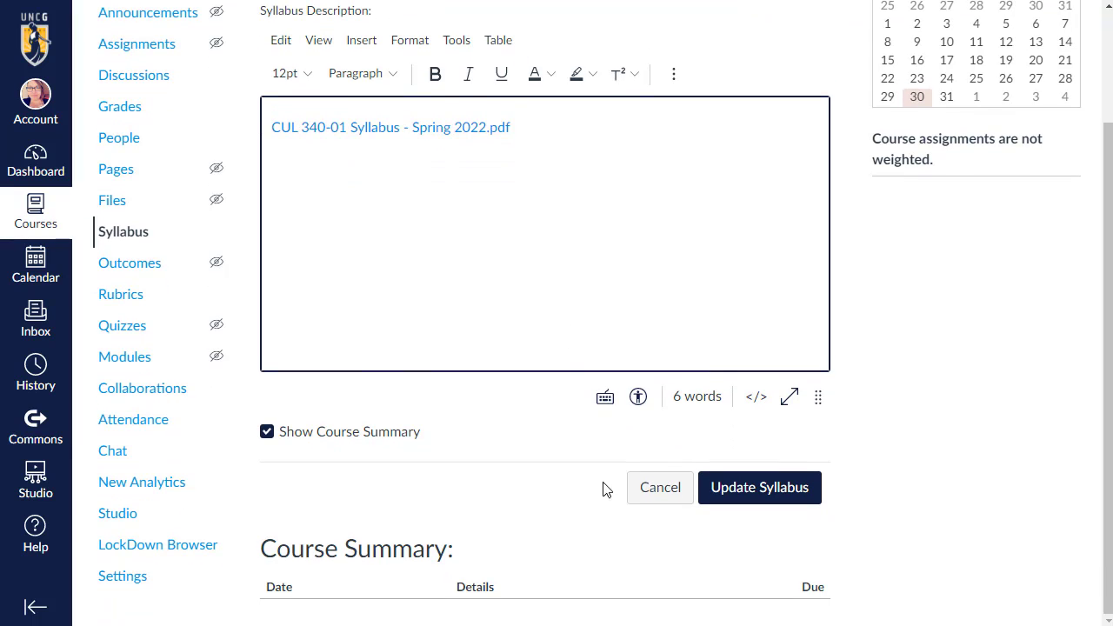
{"action": "left_click", "coordinate": [788, 486]}
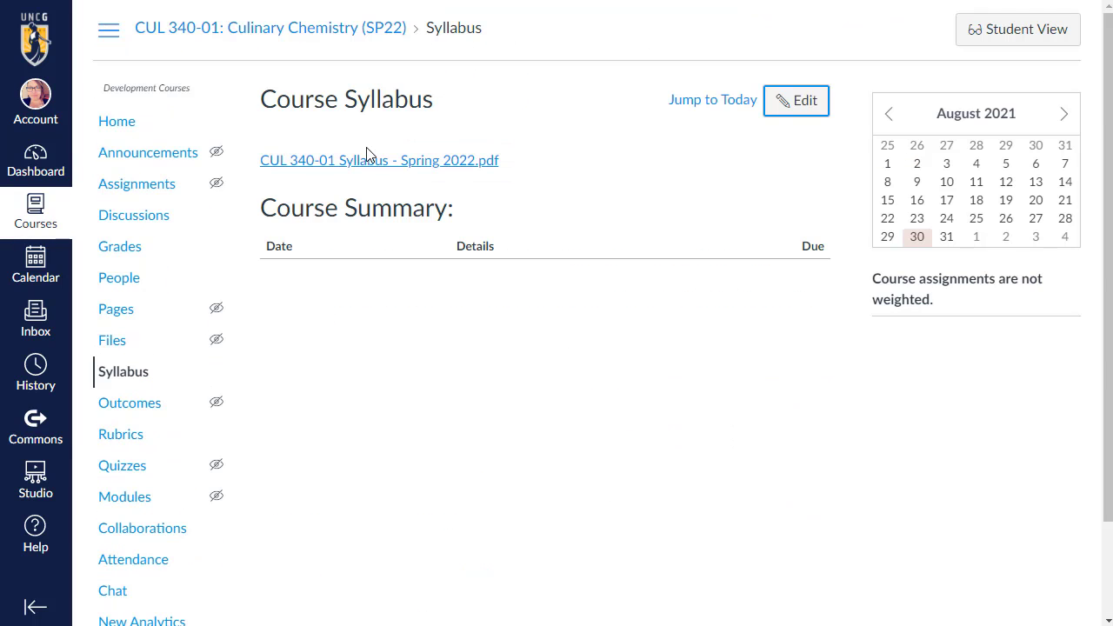
Check the syllabus PDF link in Student View by previewing and downloading it, and leave Student View.
{"action": "left_click", "coordinate": [1006, 38]}
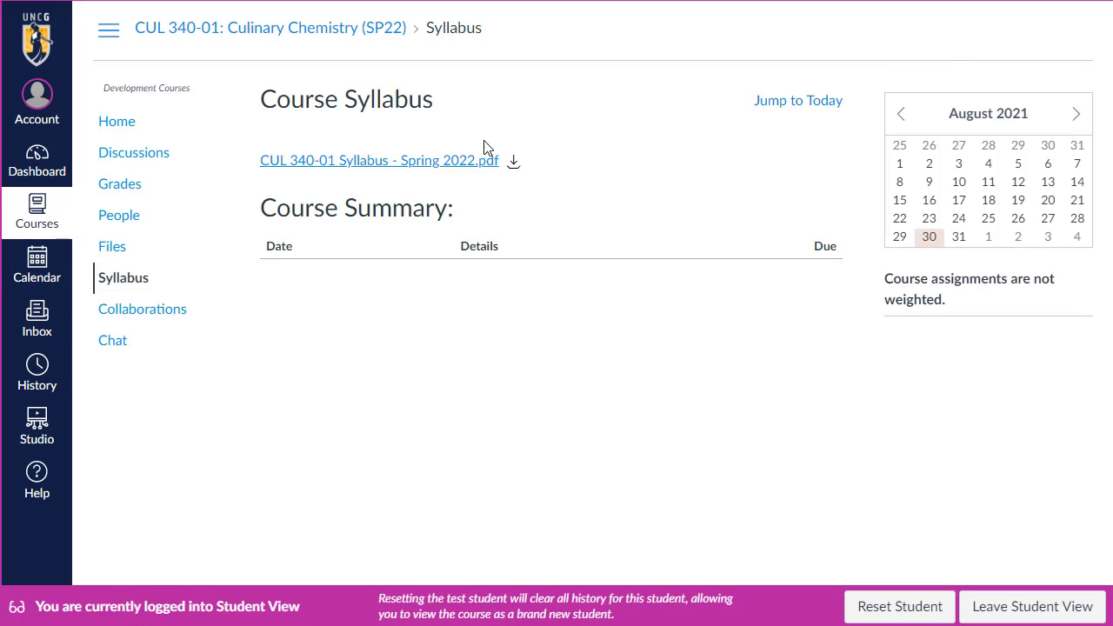
{"action": "left_click", "coordinate": [398, 163]}
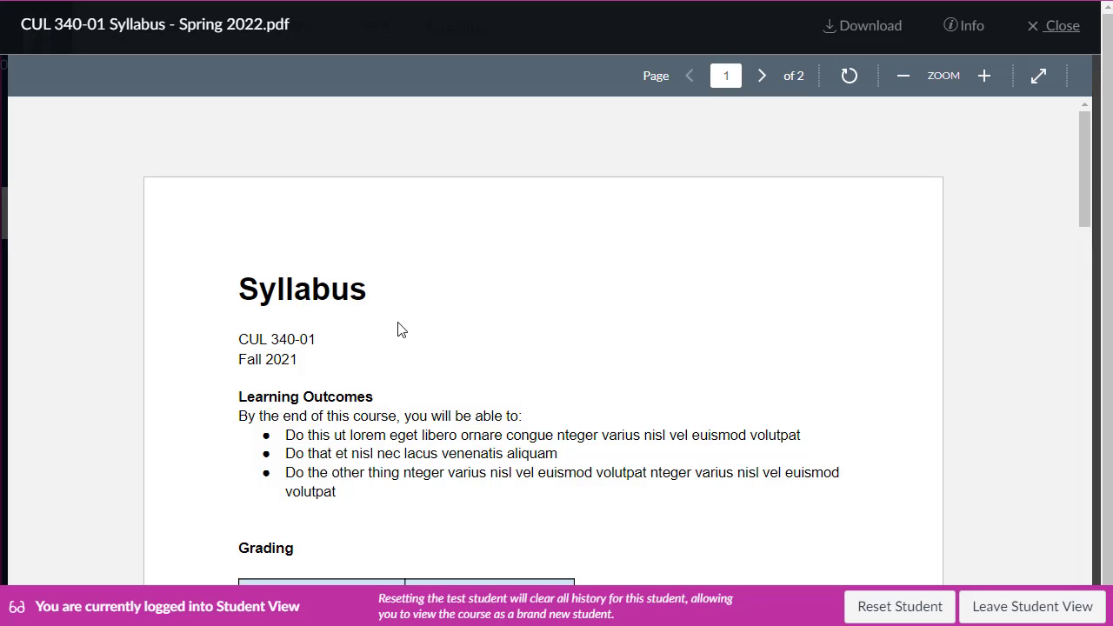
{"action": "left_click", "coordinate": [1062, 31]}
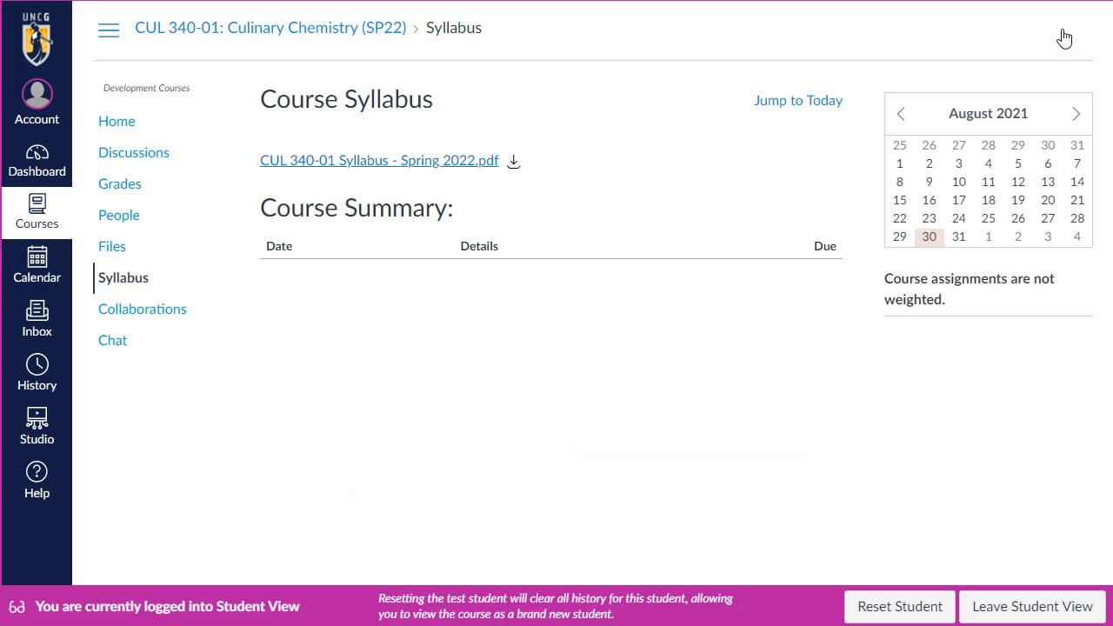
{"action": "left_click", "coordinate": [513, 163]}
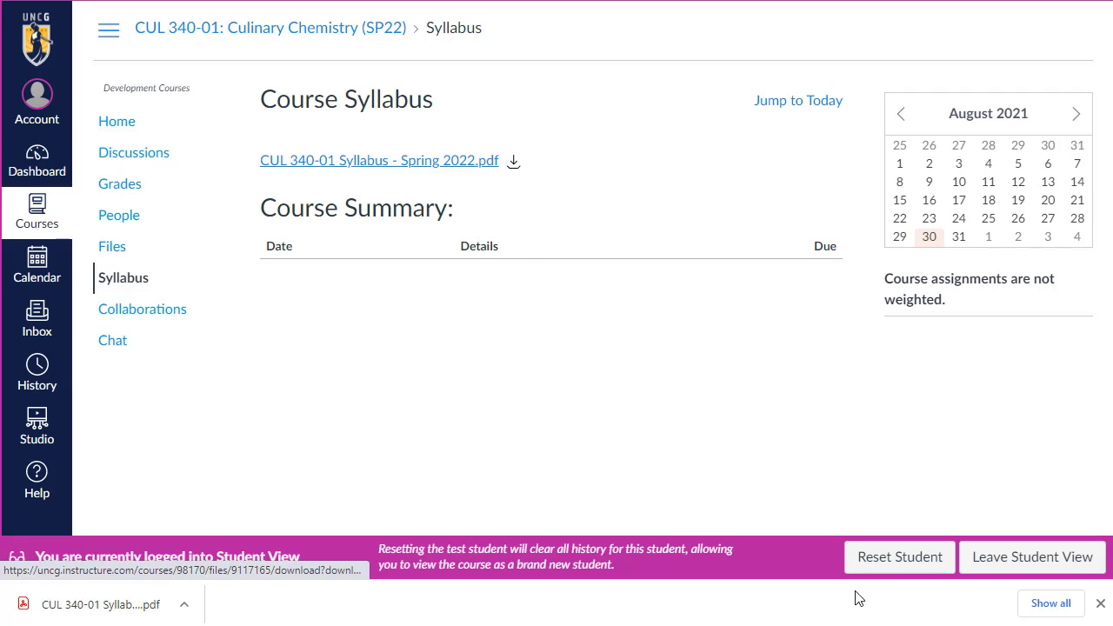
{"action": "left_click", "coordinate": [1011, 569]}
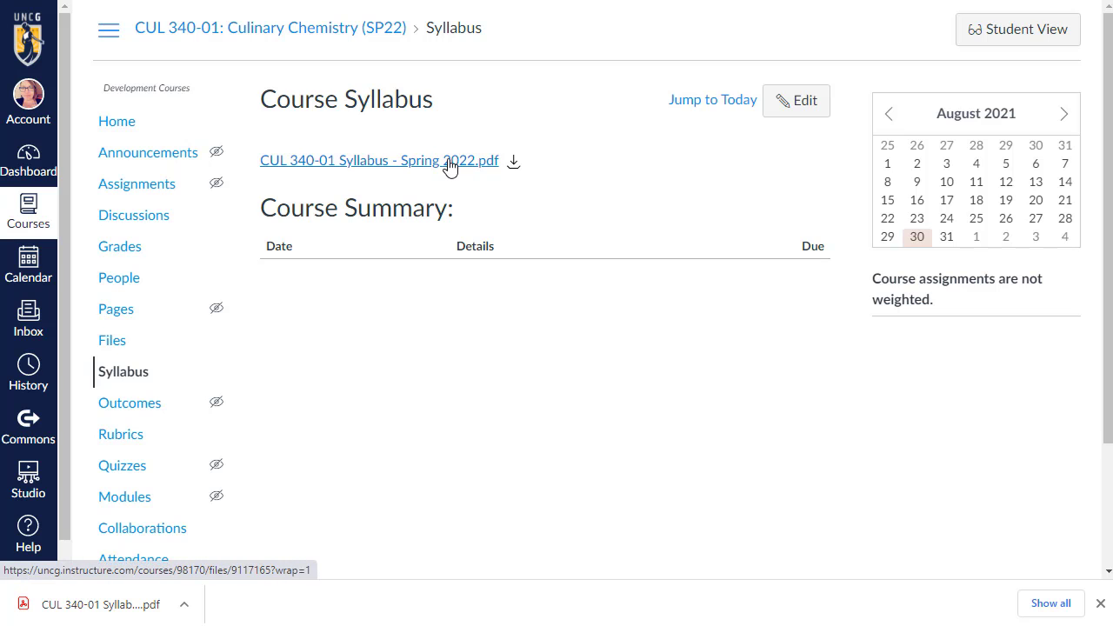
Publish the course with Syllabus chosen as the course home page.
{"action": "left_click", "coordinate": [144, 125]}
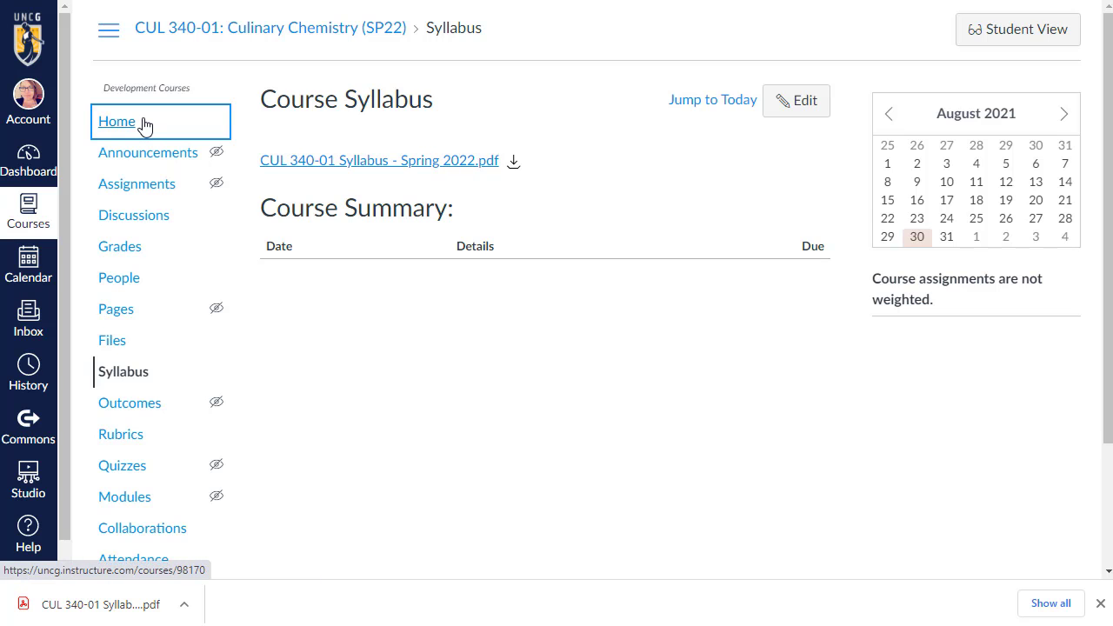
{"action": "left_click", "coordinate": [1033, 126]}
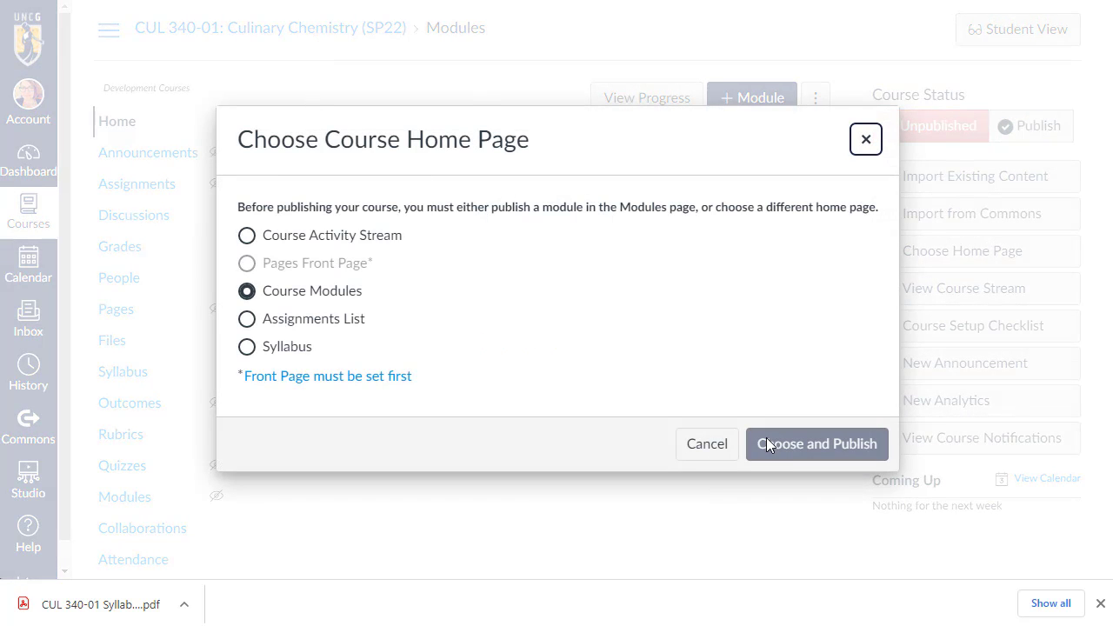
{"action": "left_click", "coordinate": [248, 348]}
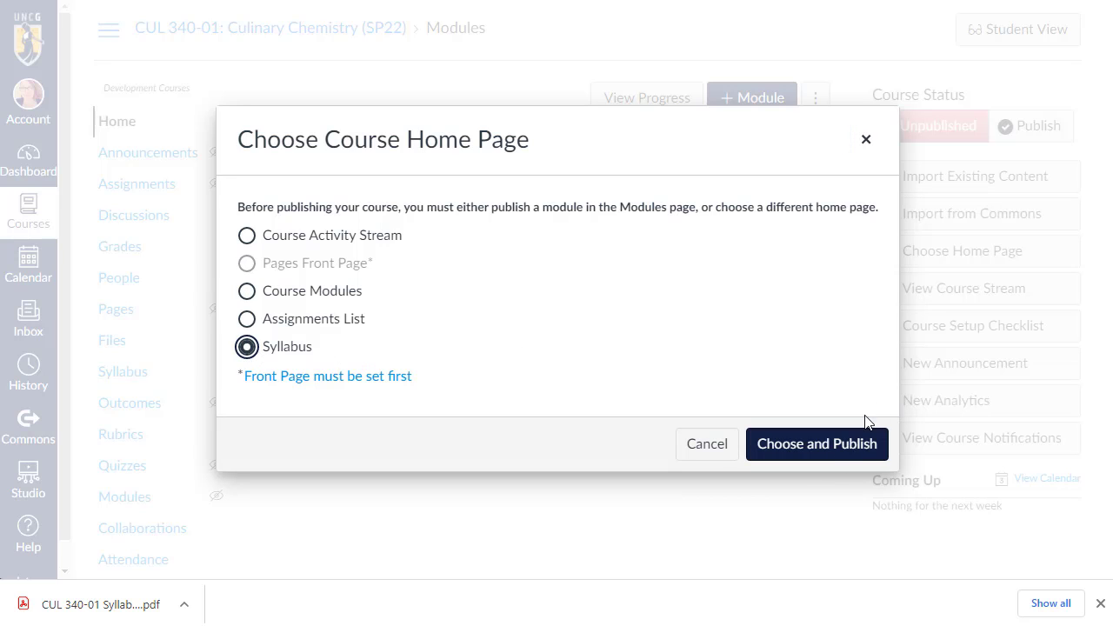
{"action": "left_click", "coordinate": [829, 453]}
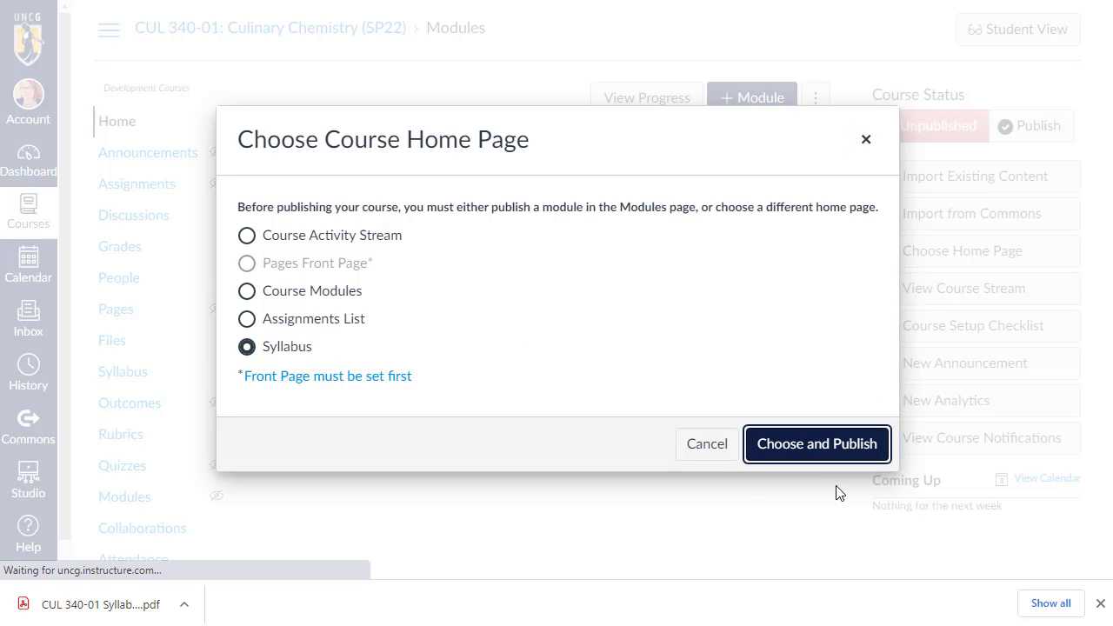